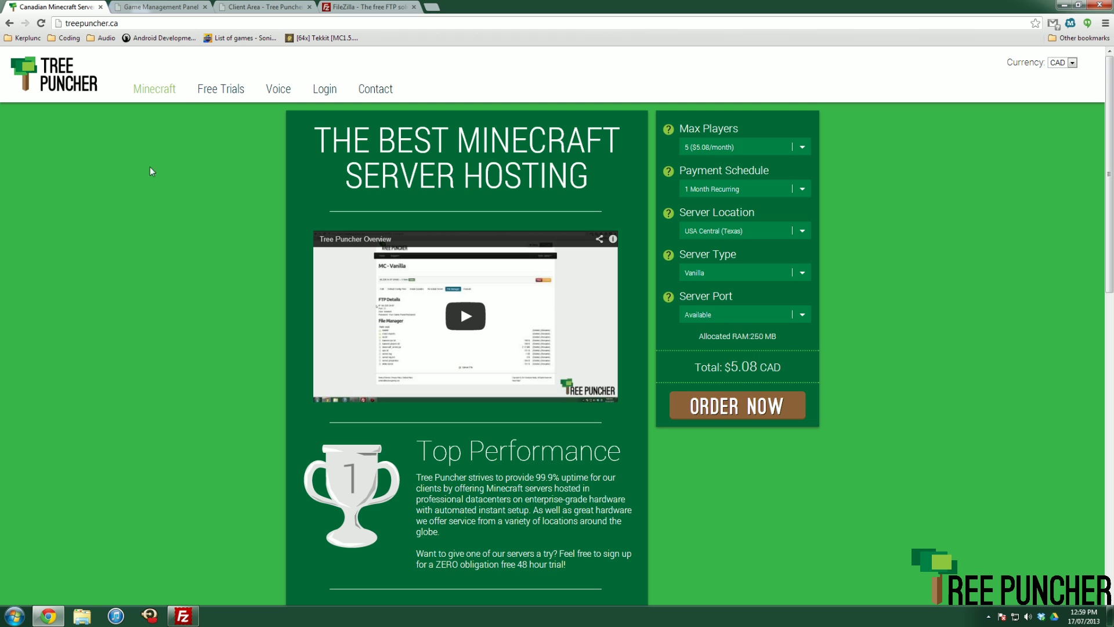
- Order a free 48-hour Minecraft trial for 5 players with the server location USA Central (Texas)
left_click(207, 91)
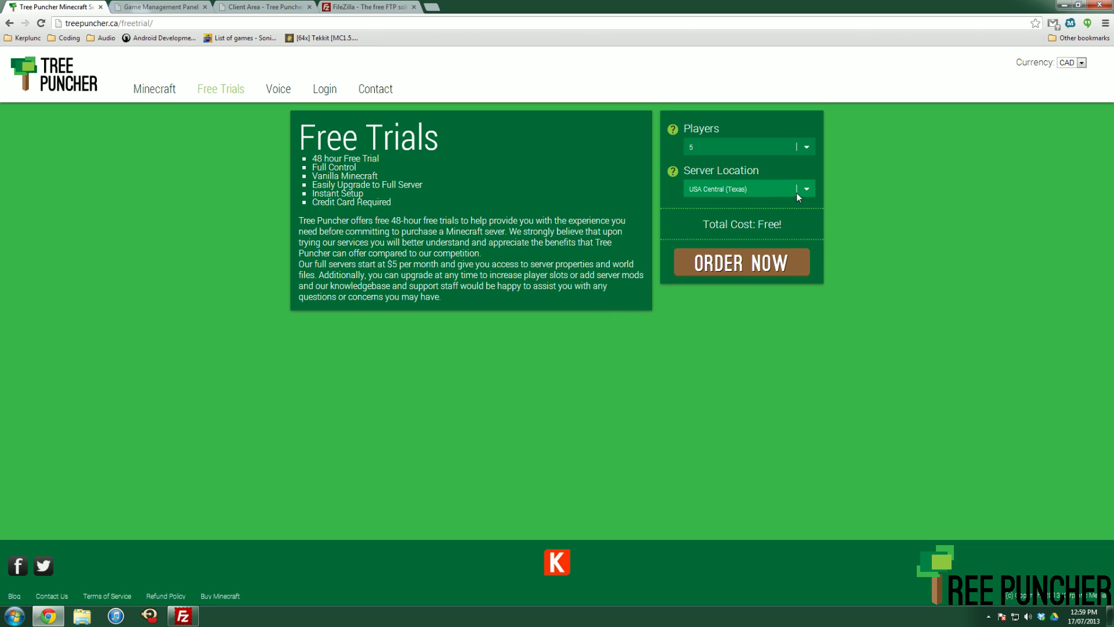
left_click(768, 190)
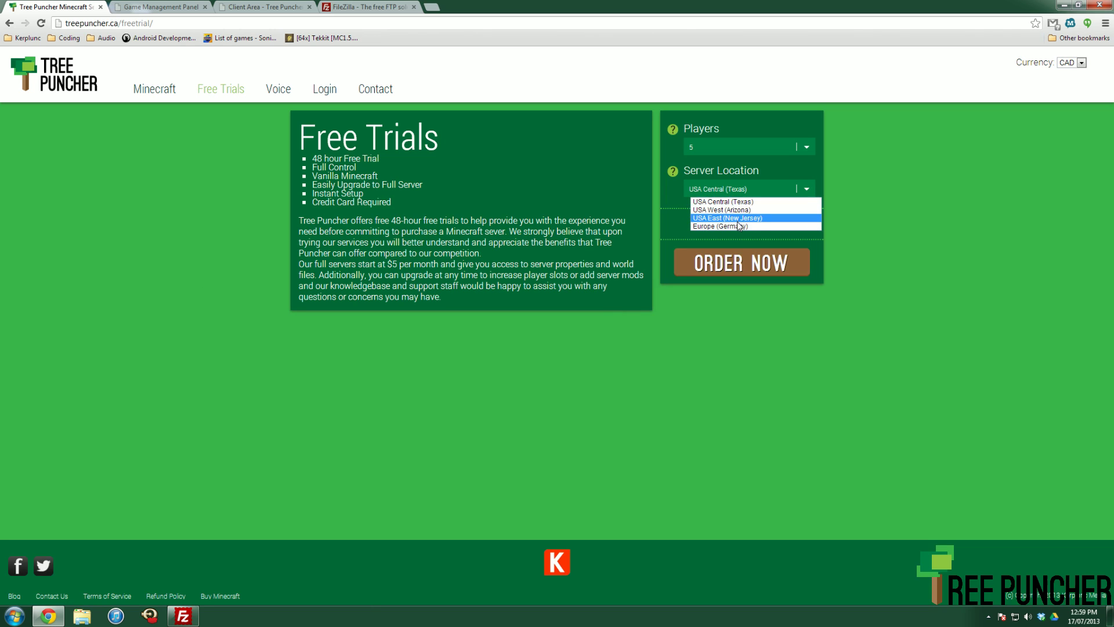
left_click(903, 272)
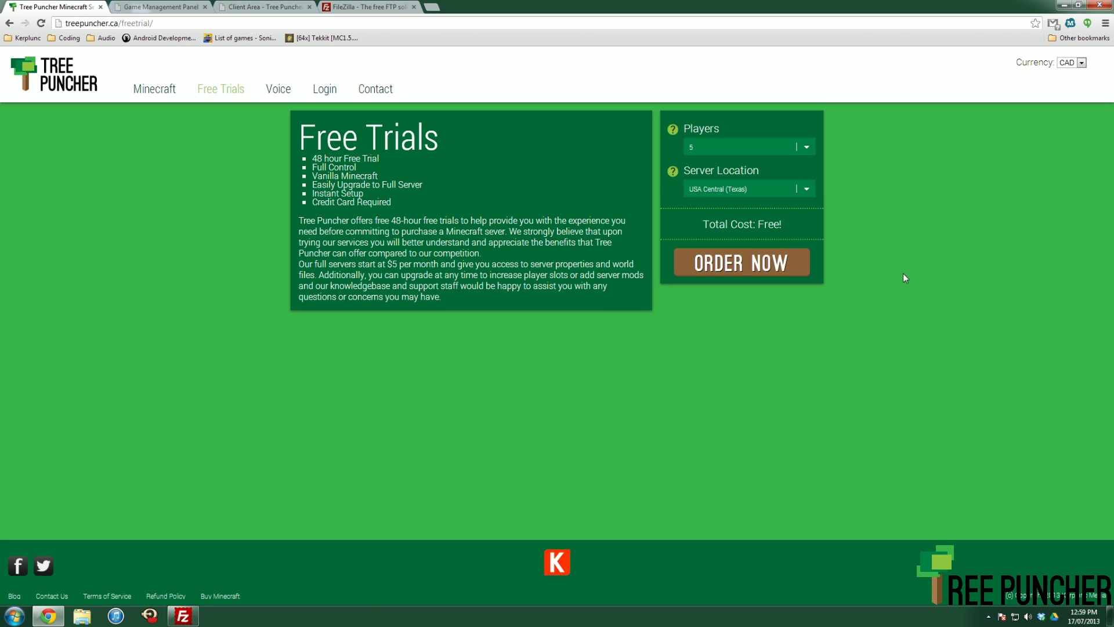
left_click(730, 267)
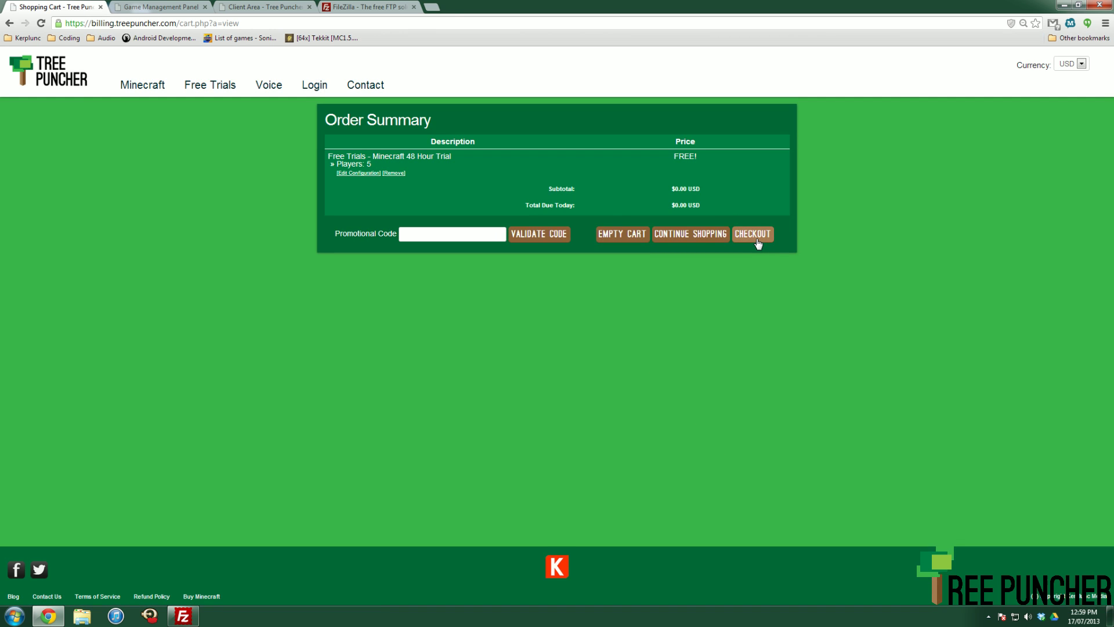
- Remove the Minecraft 48 Hour Trial from the shopping cart and confirm the removal
left_click(393, 174)
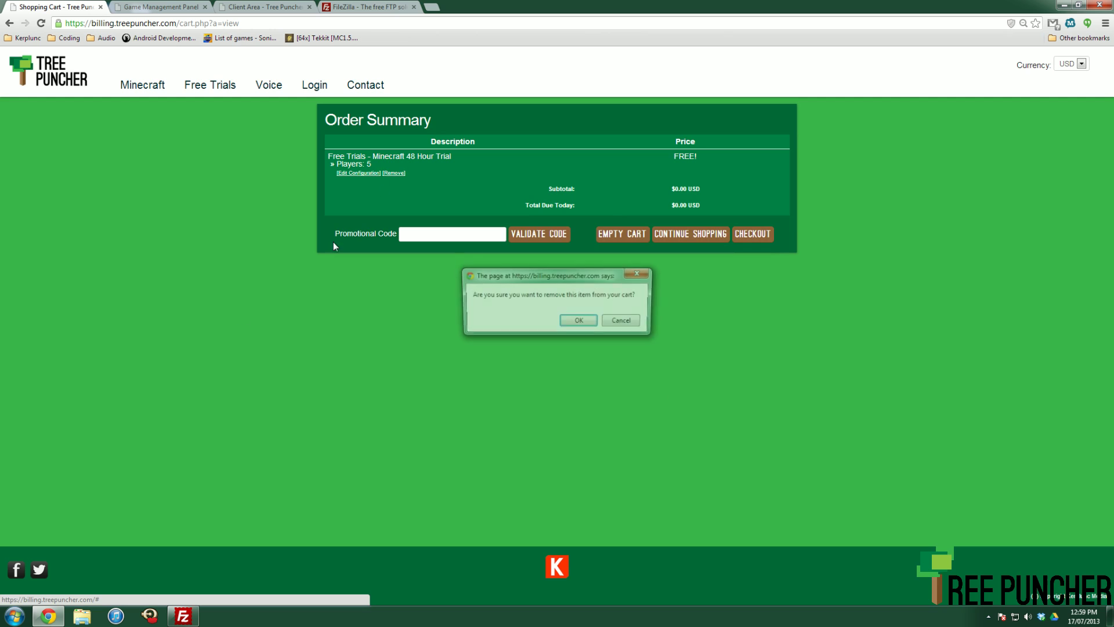
left_click(579, 322)
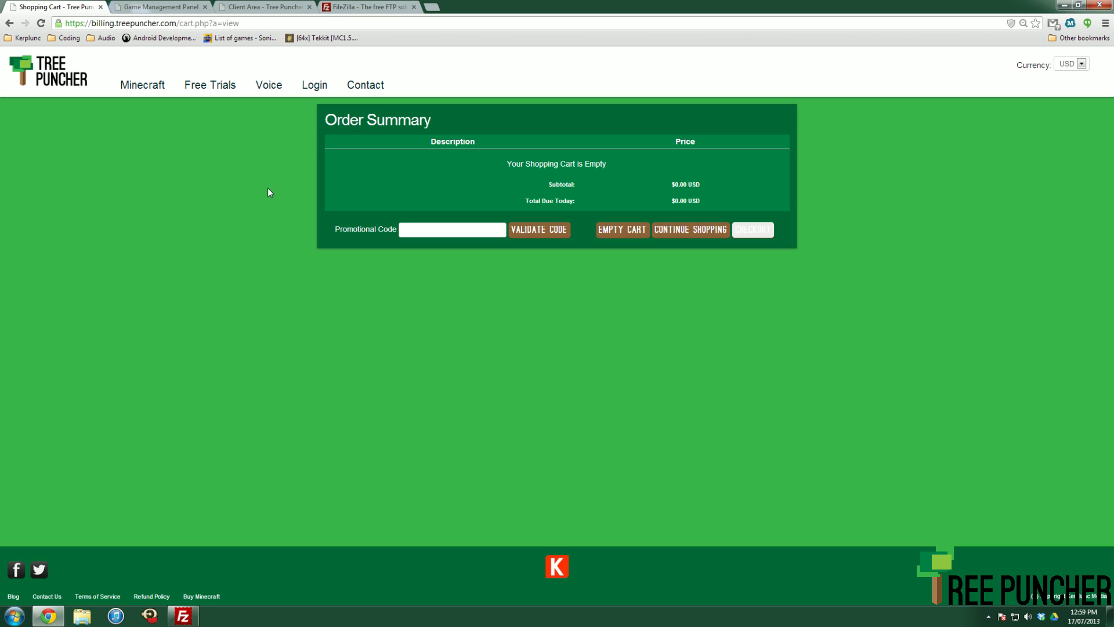
- Log in to the game management panel with the account username and password
left_click(185, 7)
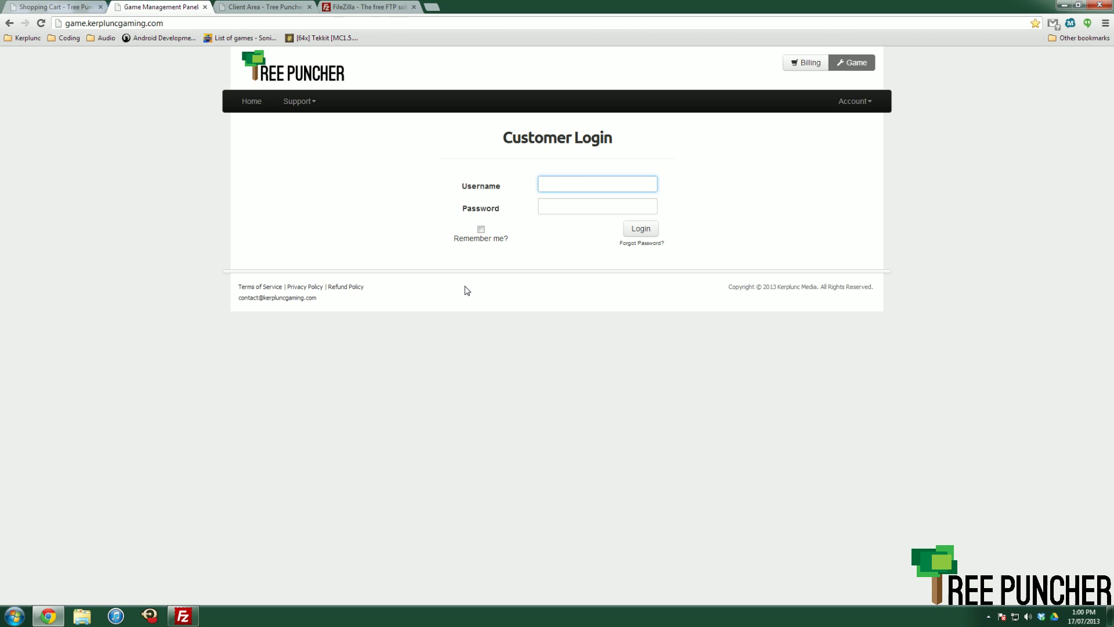
type("nowned")
key("Tab")
type("p•••••••••")
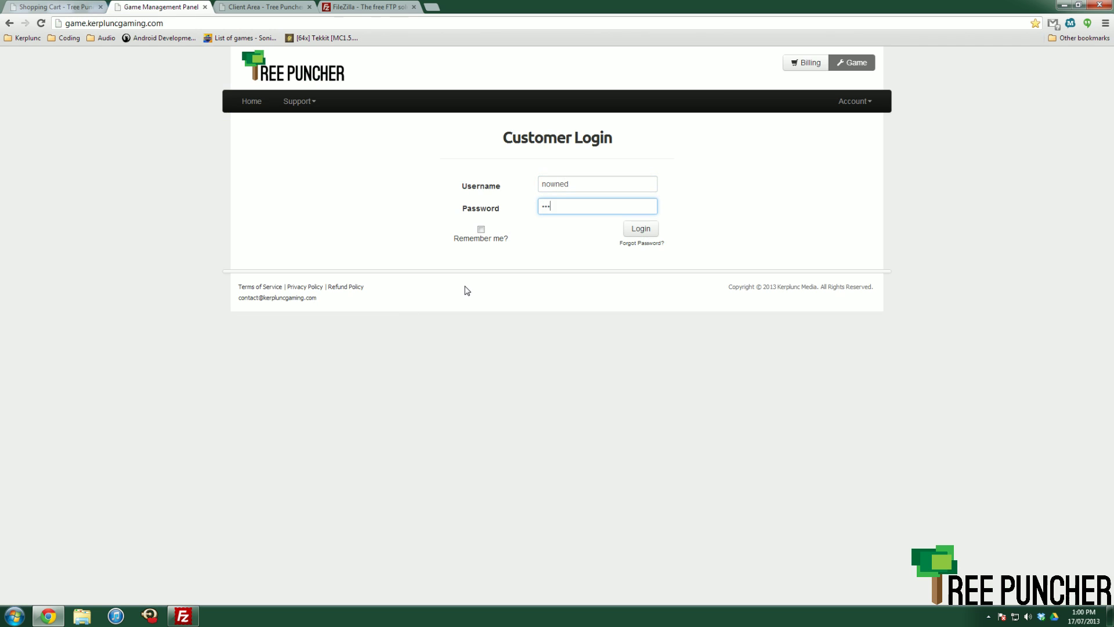
key("Return")
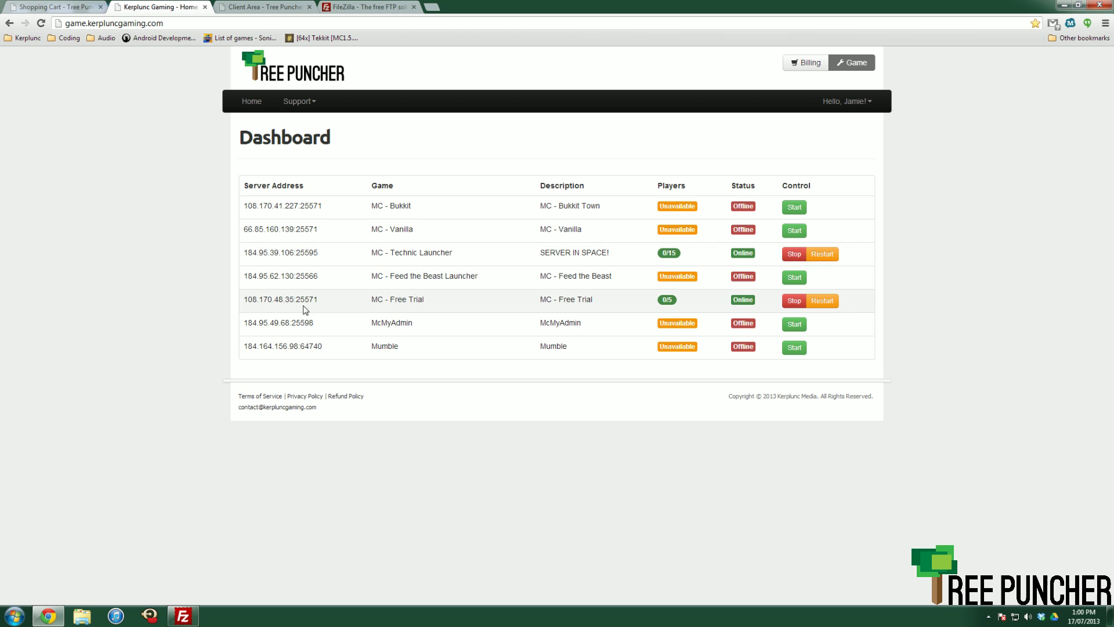
- Open the MC - Free Trial server and review its address, default config files, available updates, file manager and console
left_click(500, 302)
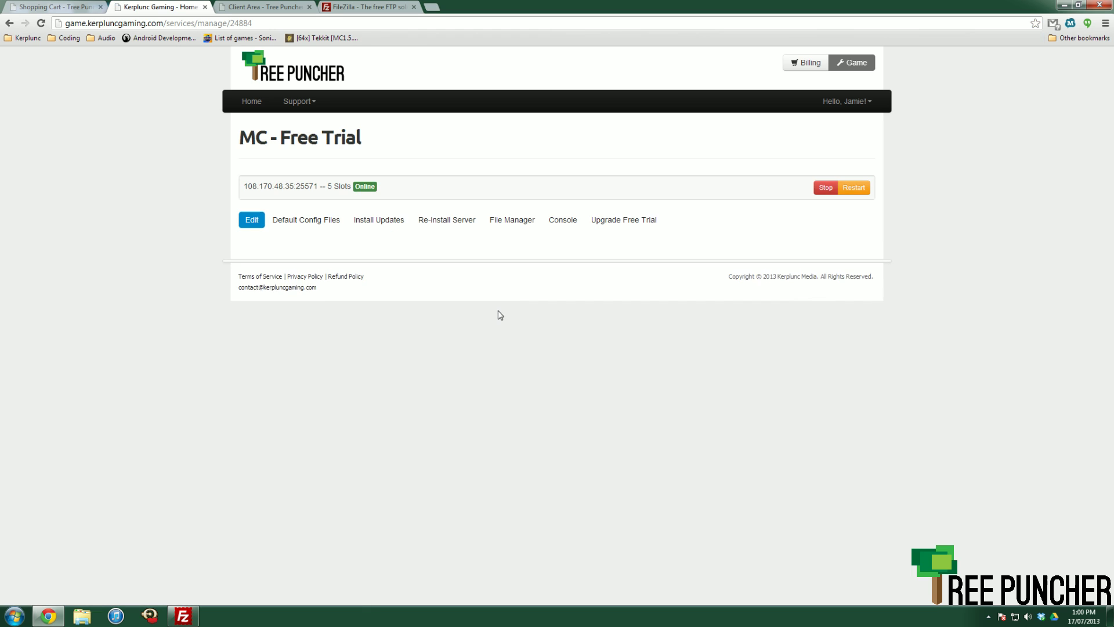
left_click_drag(318, 185, 243, 186)
left_click(418, 247)
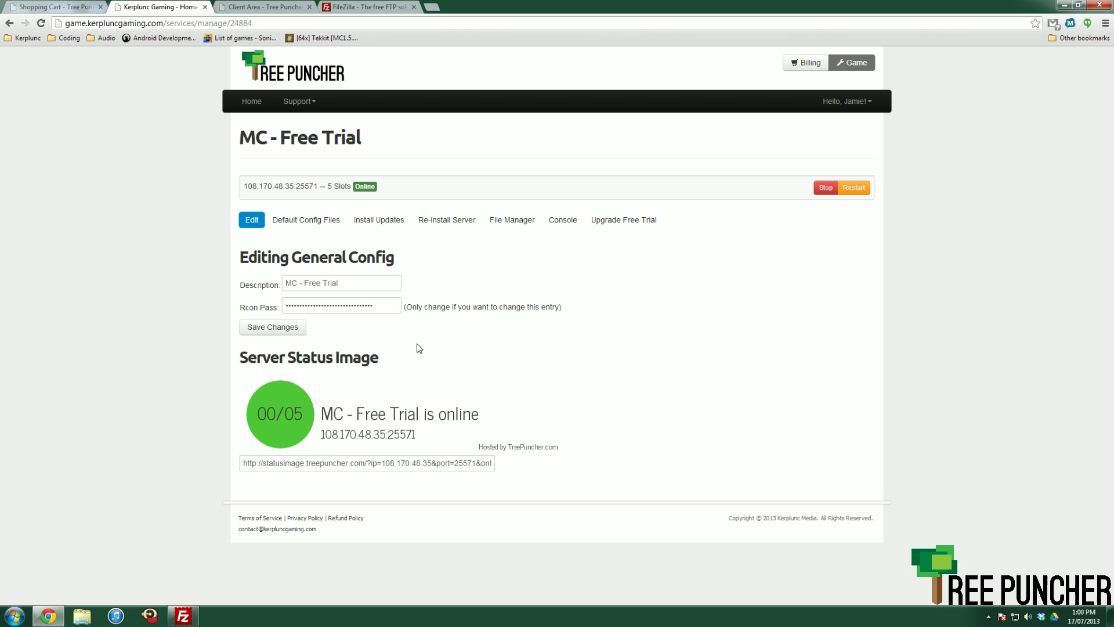
left_click(314, 219)
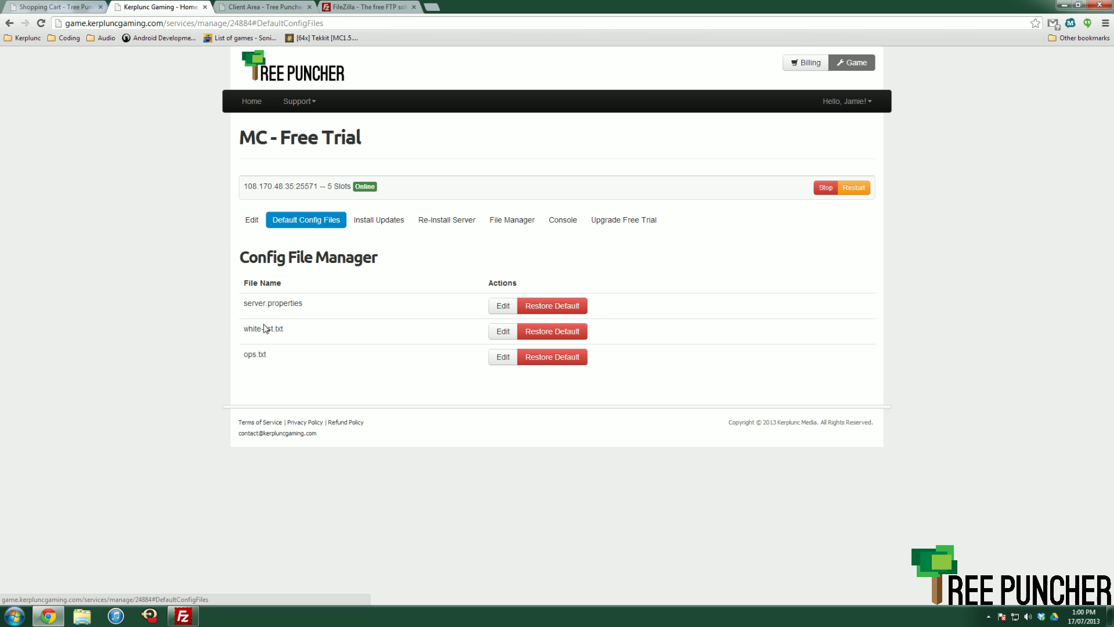
left_click(377, 222)
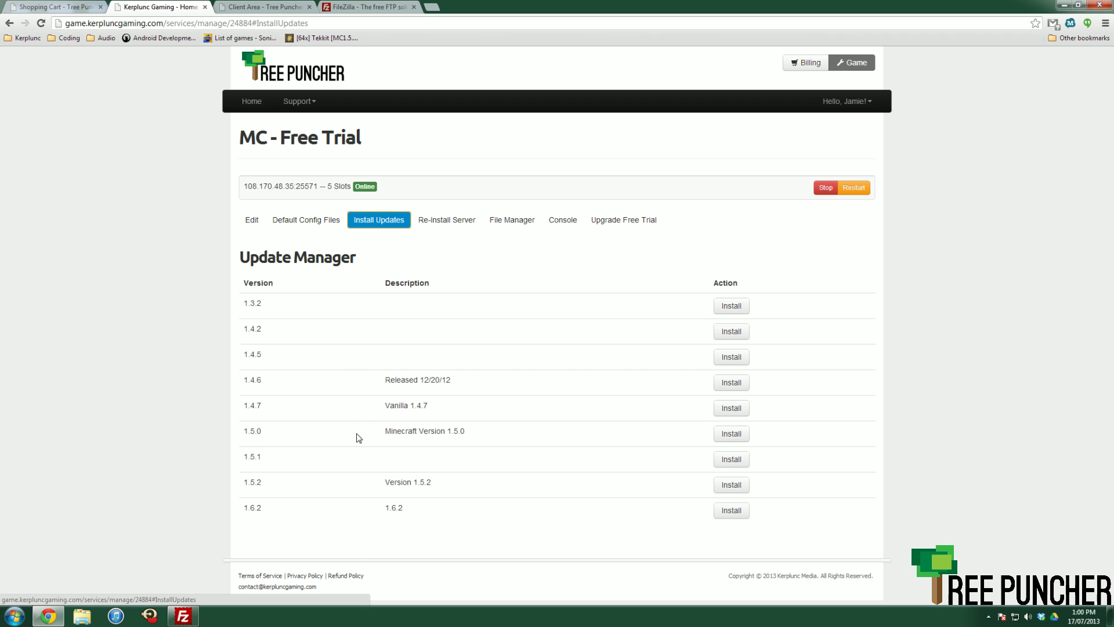
left_click(502, 229)
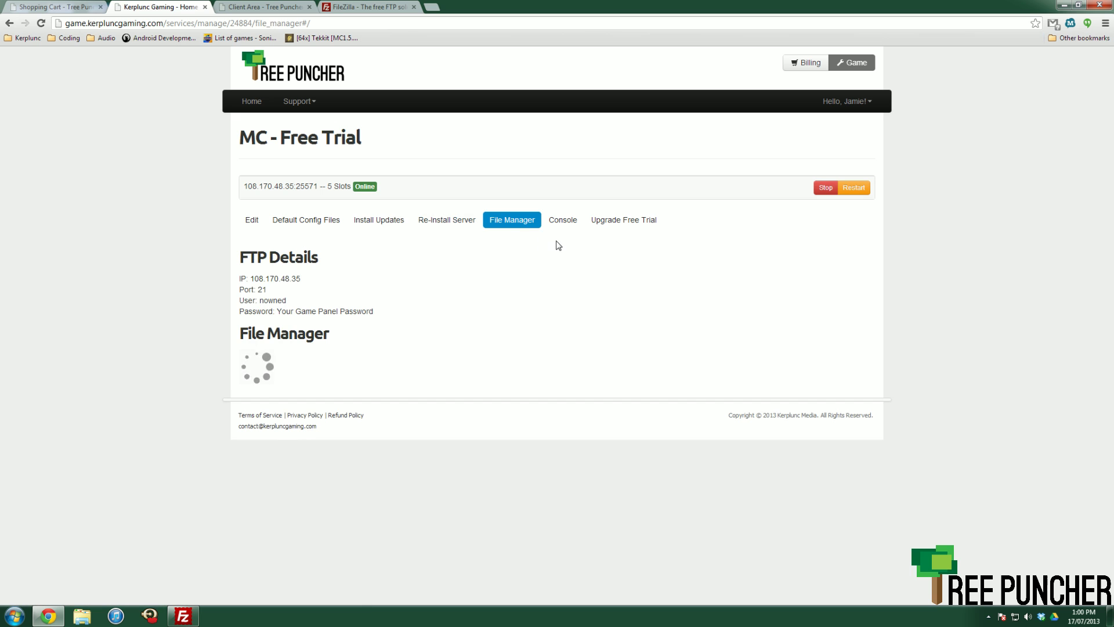
left_click(562, 223)
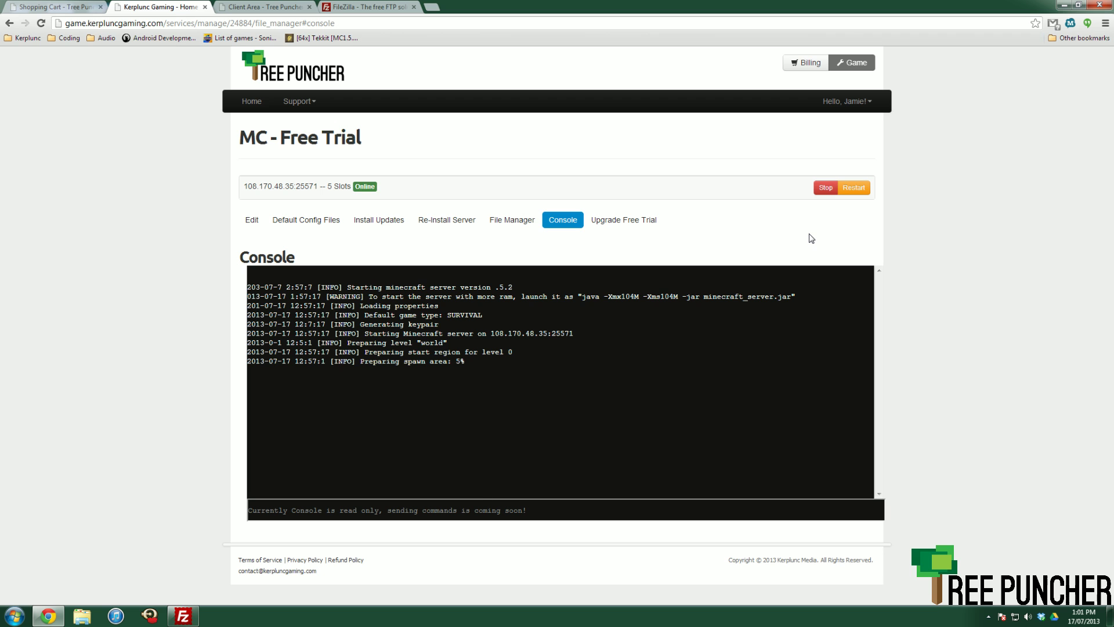
- View the Upgrade Free Trial knowledgebase article on upgrades, downgrades and modifying slots, and close it
left_click(620, 228)
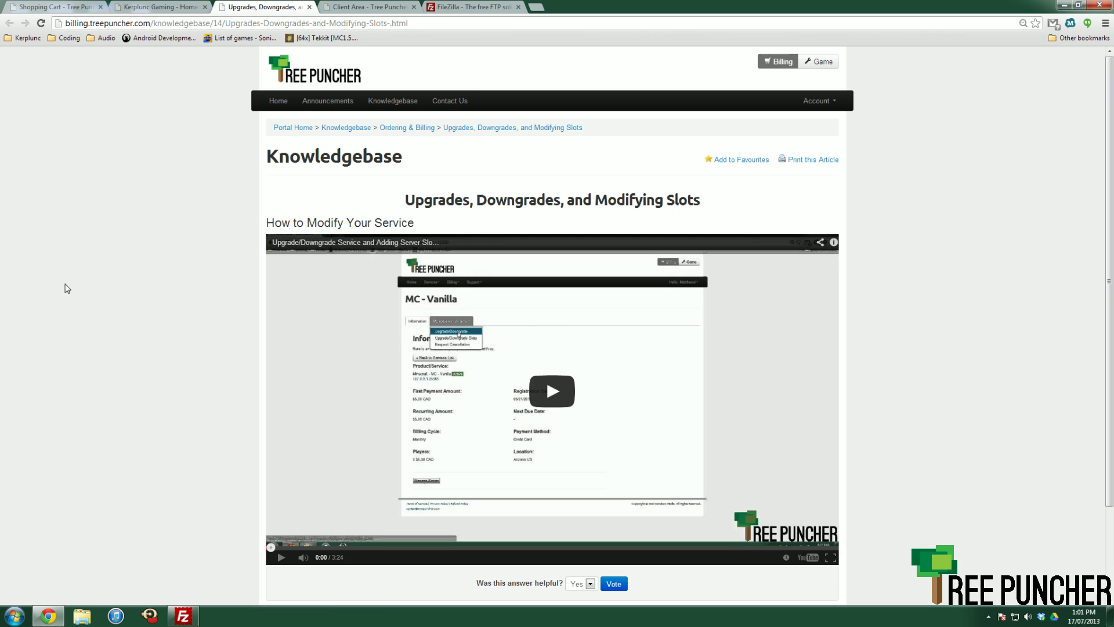
scroll(905, 497, "down", 2)
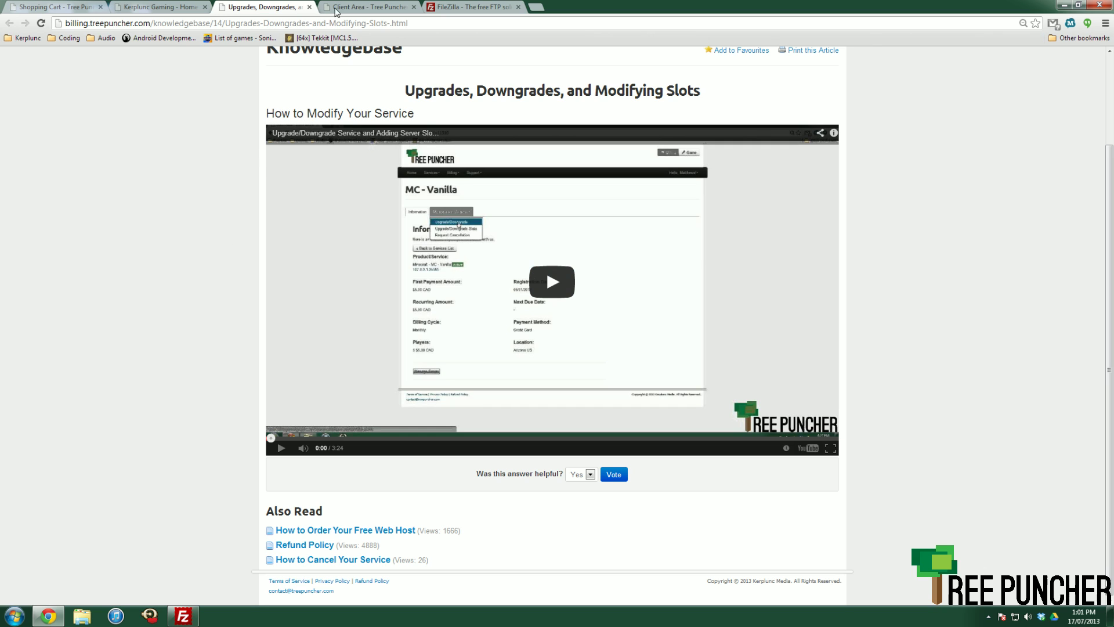
left_click(309, 8)
- Examine the billing client area's web address and the game panel's link to the billing site
left_click(279, 9)
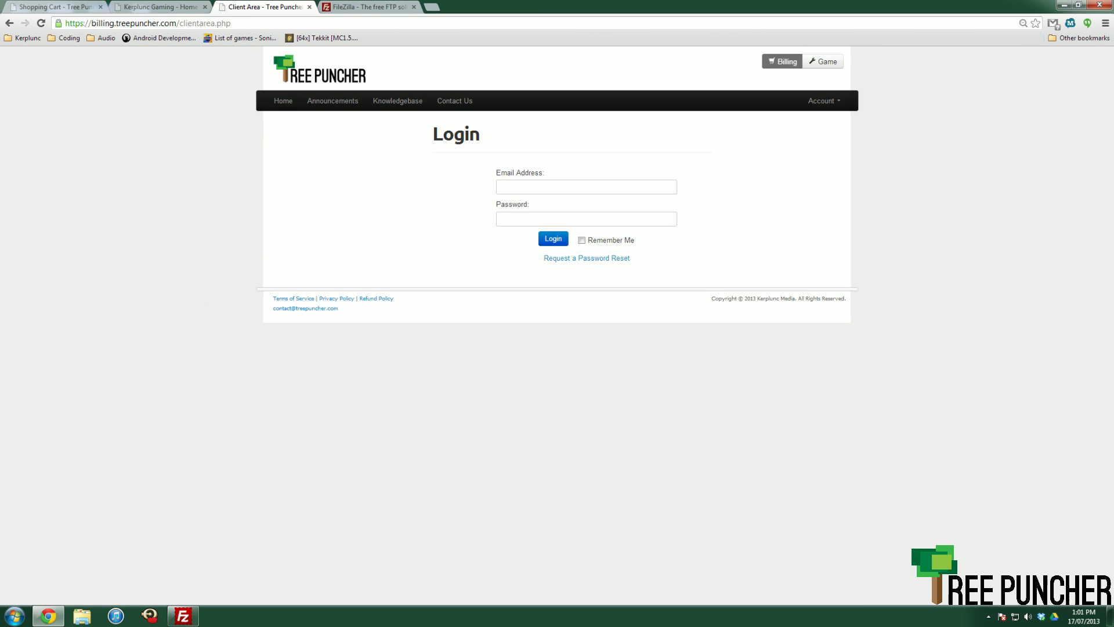
double_click(103, 23)
double_click(139, 23)
left_click(184, 164)
left_click(192, 7)
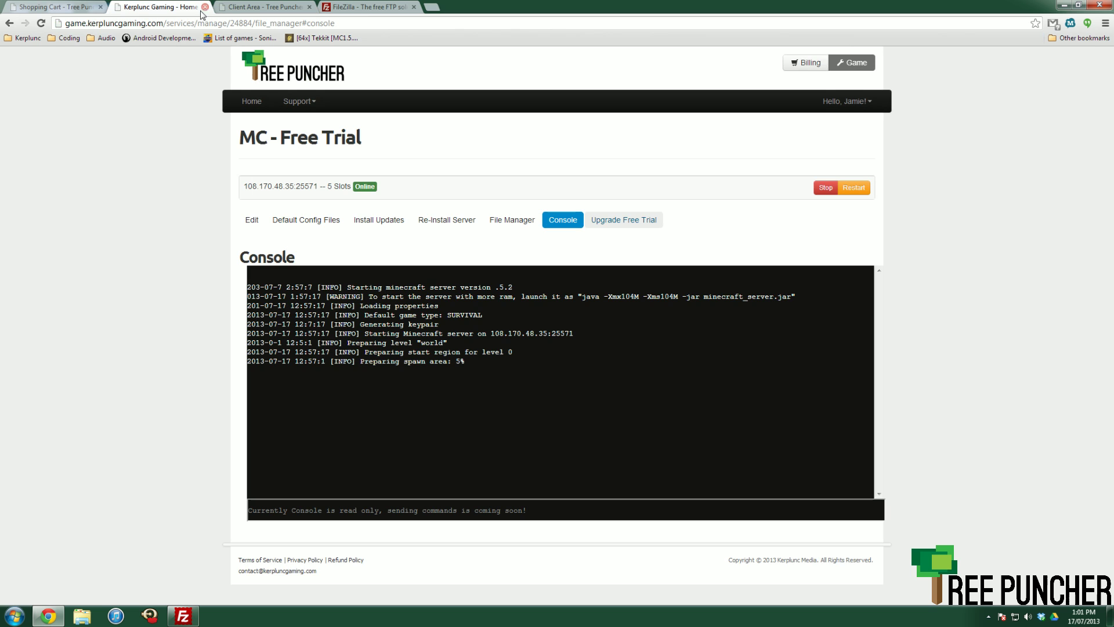
left_click(810, 63)
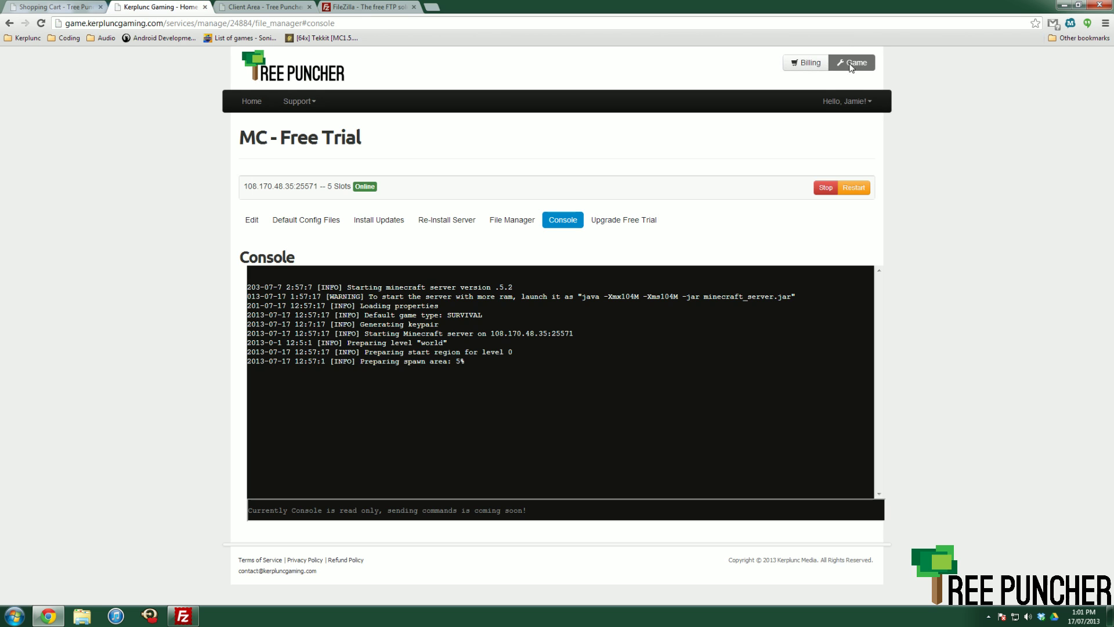
- Log in to the Tree Puncher billing client area with the account's e-mail address and password
left_click(273, 7)
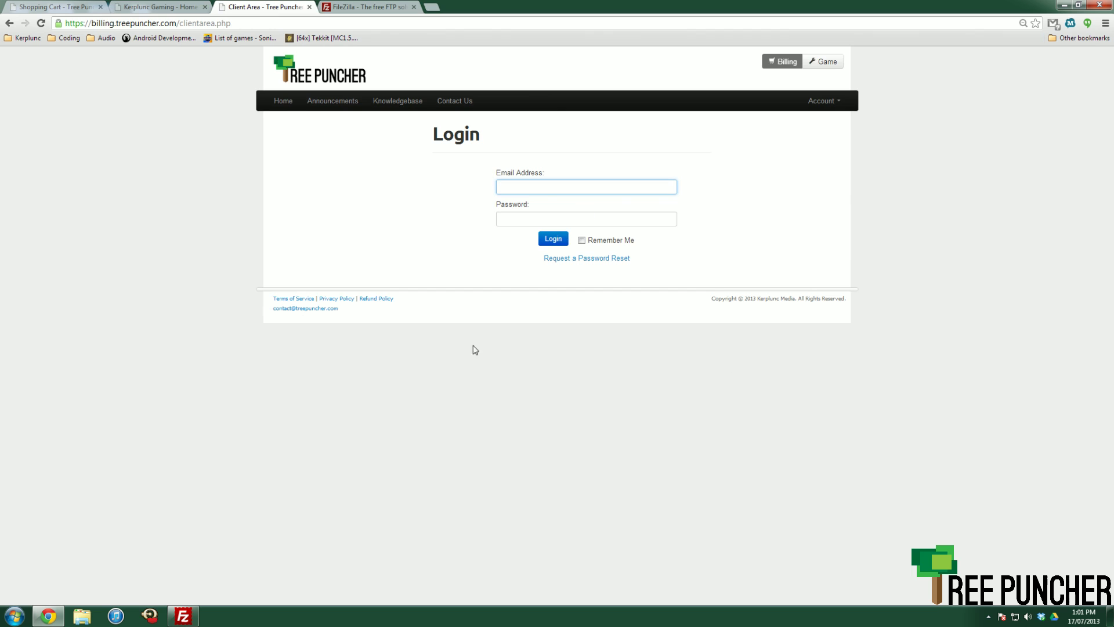
type("ke")
key("BackSpace")
key("BackSpace")
type("m")
key("Down")
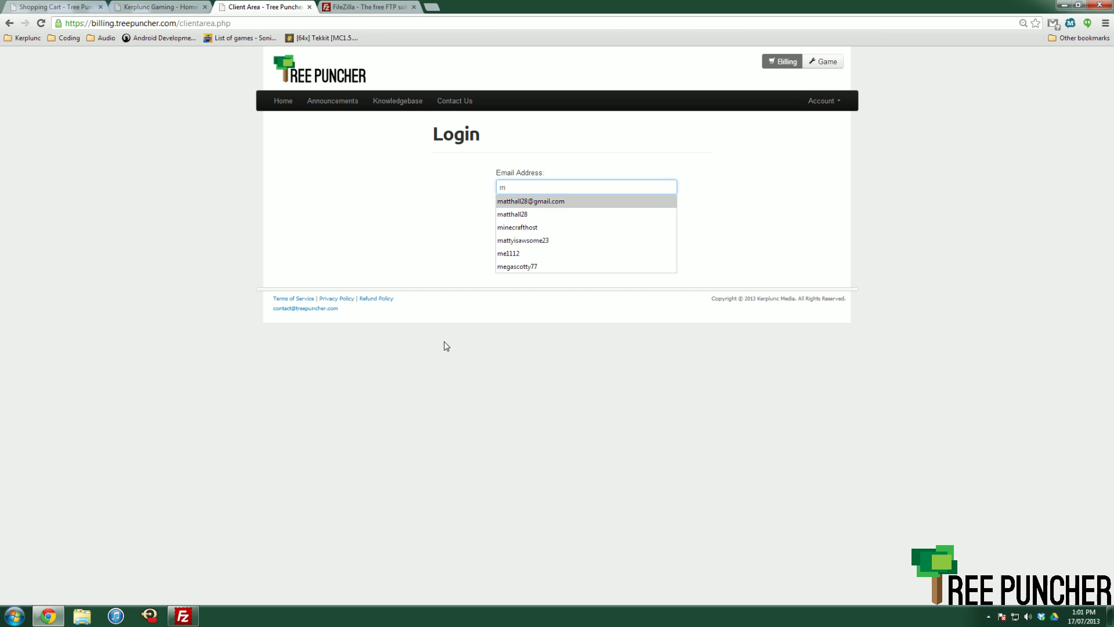
key("Return")
key("Tab")
type("•••••••••")
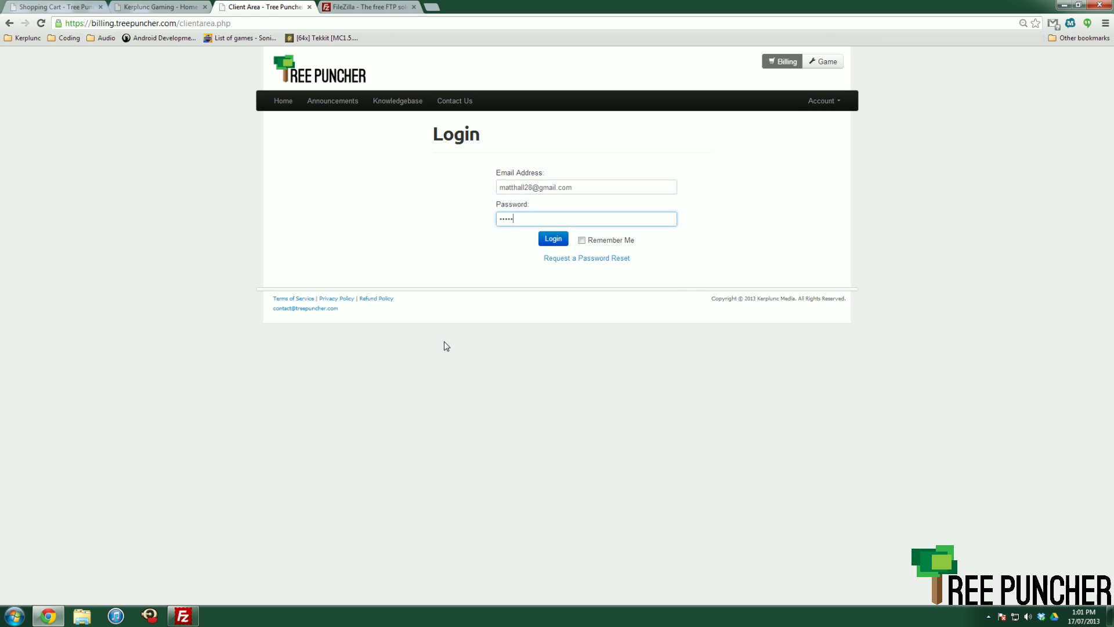
key("Return")
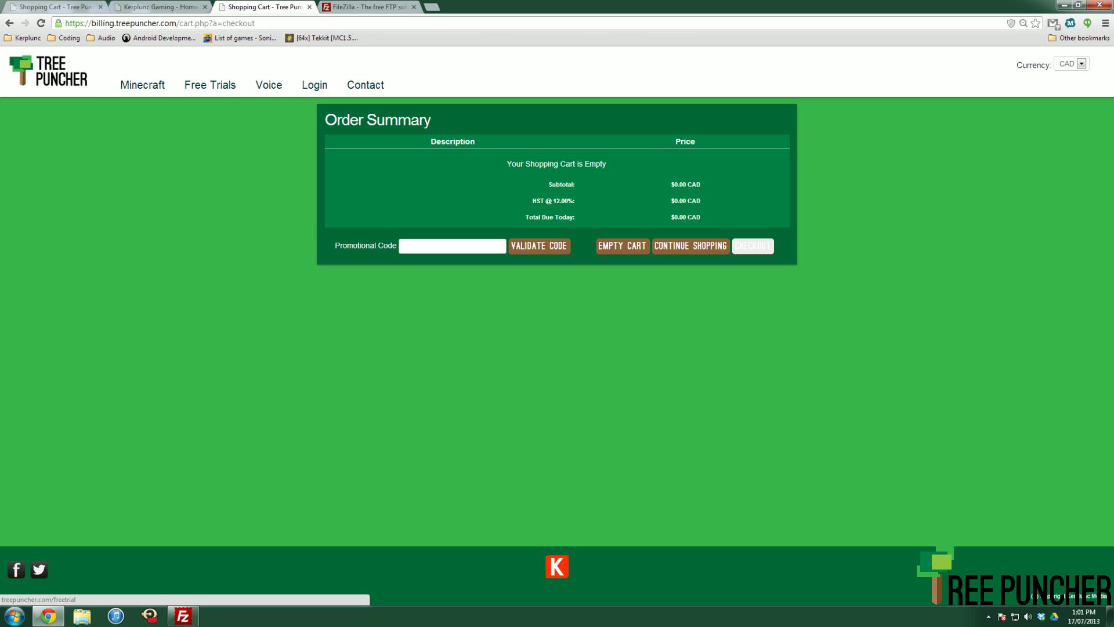
- Go from the empty cart page to the client area overview and close the other leftover shopping cart page
left_click_drag(256, 23, 179, 23)
key("BackSpace")
key("Return")
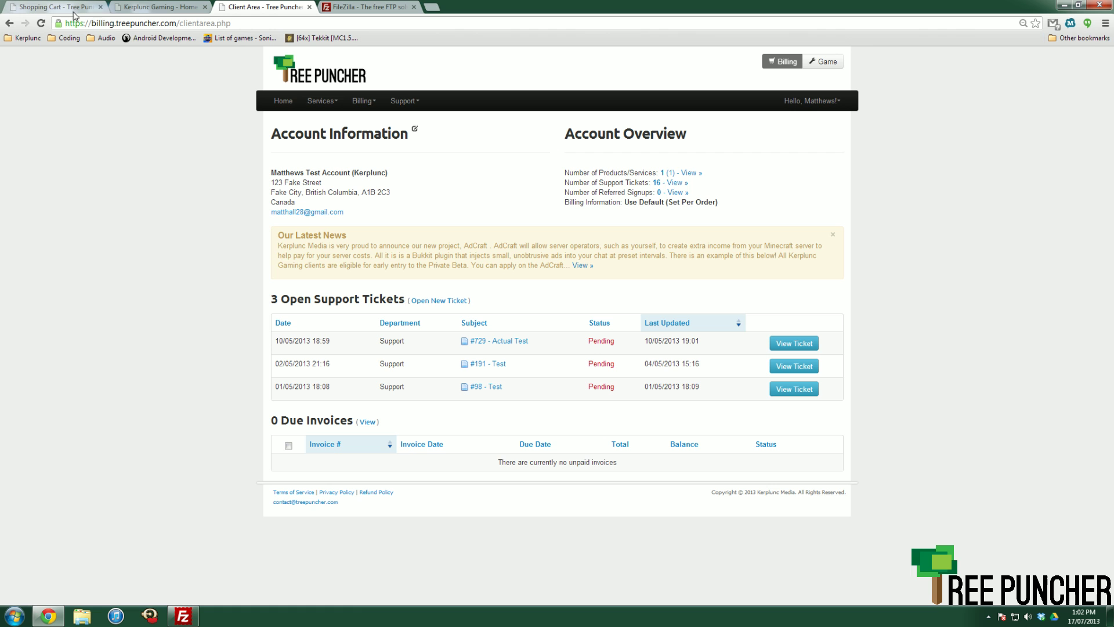
left_click(97, 8)
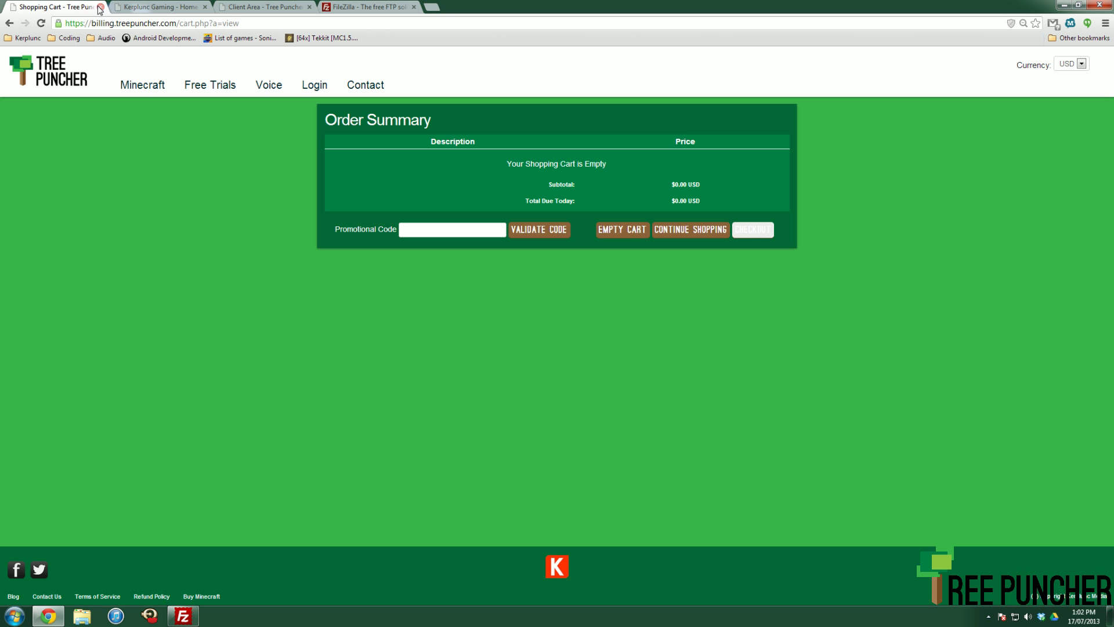
left_click(101, 7)
left_click(174, 7)
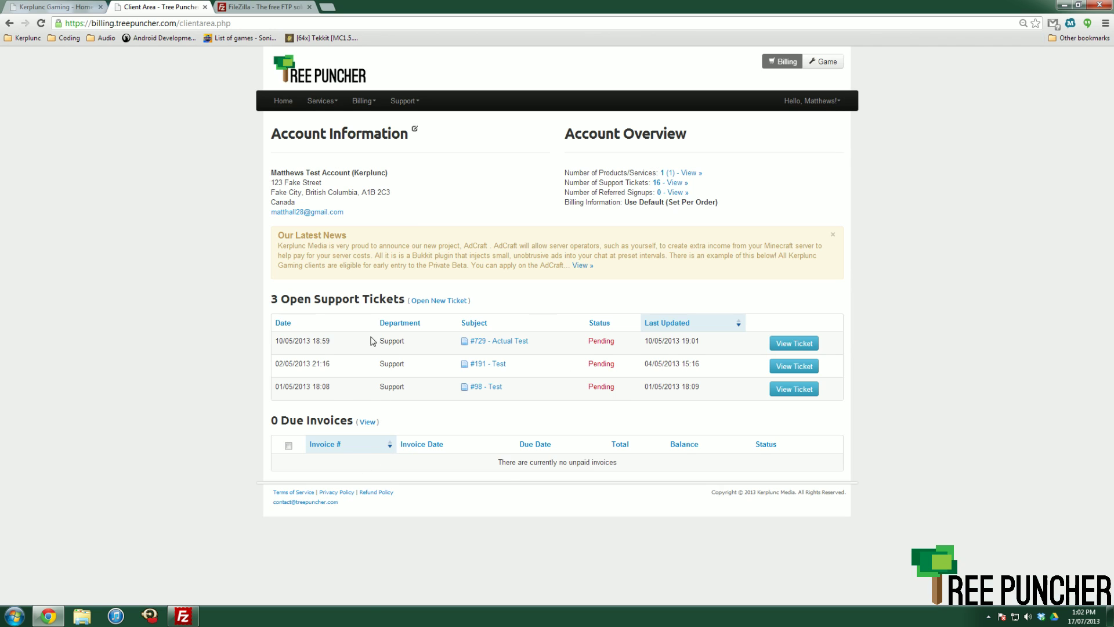
- Open the Minecraft 48 Hour Trial's details from the account's services and go to its Upgrade/Downgrade options
left_click(328, 107)
left_click(329, 121)
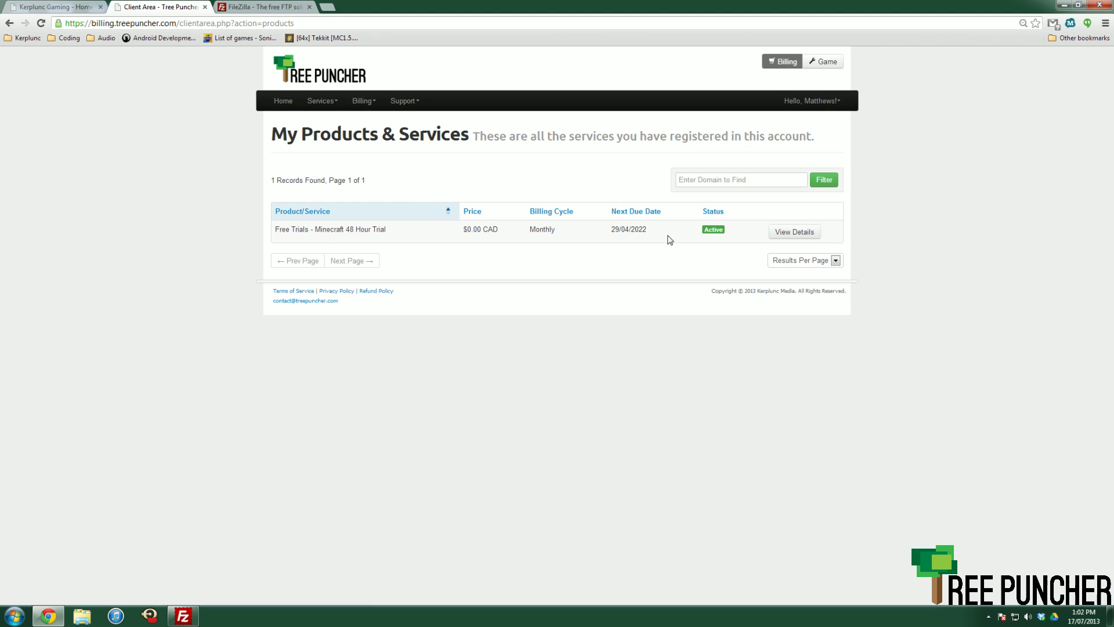
left_click_drag(728, 232, 705, 230)
left_click(733, 233)
left_click(784, 233)
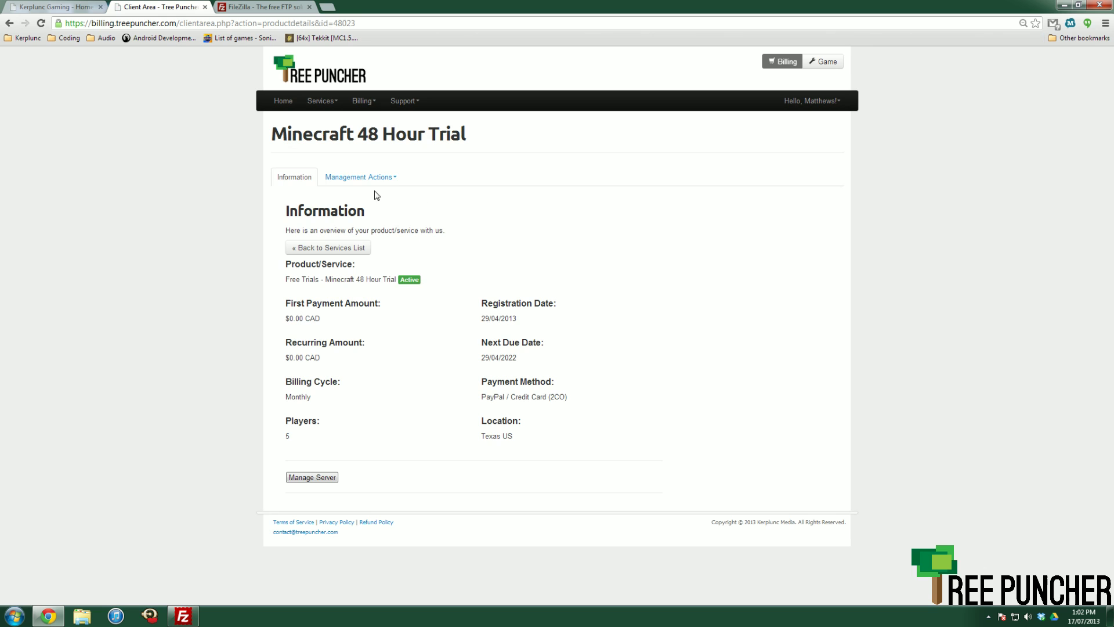
left_click(360, 177)
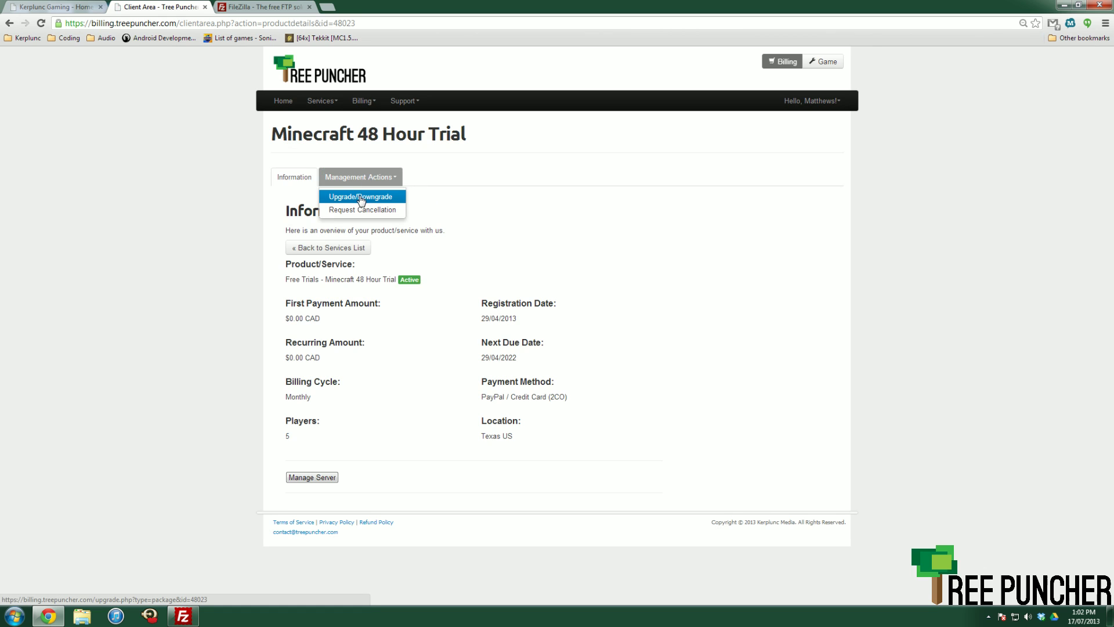
left_click(360, 198)
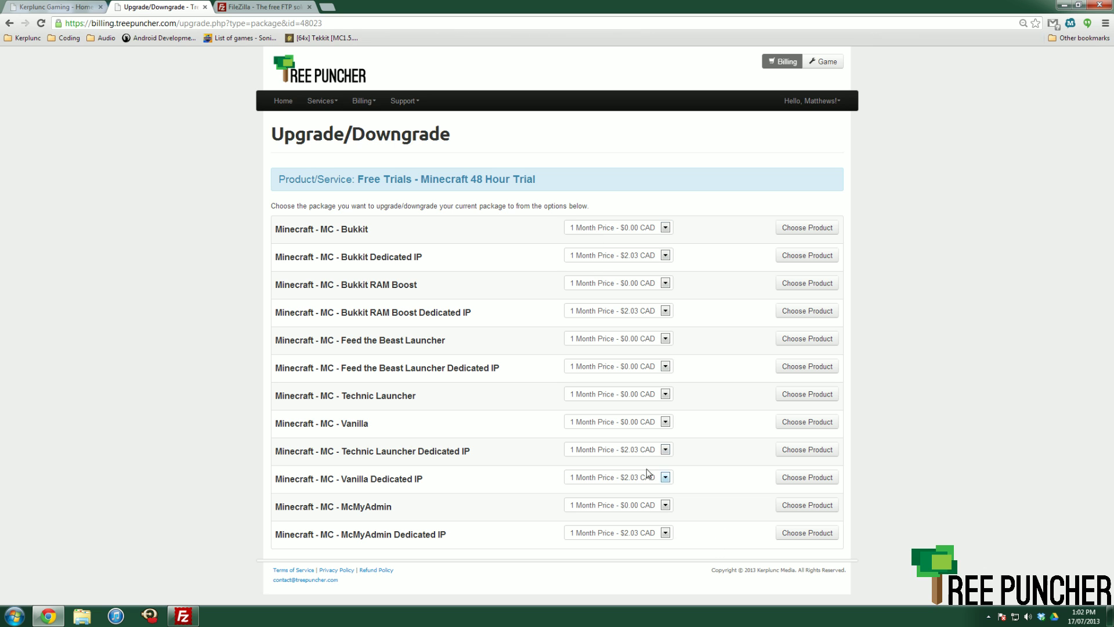
- Check the payment terms offered for the MC - Technic Launcher Dedicated IP and MC - Bukkit packages
left_click(649, 451)
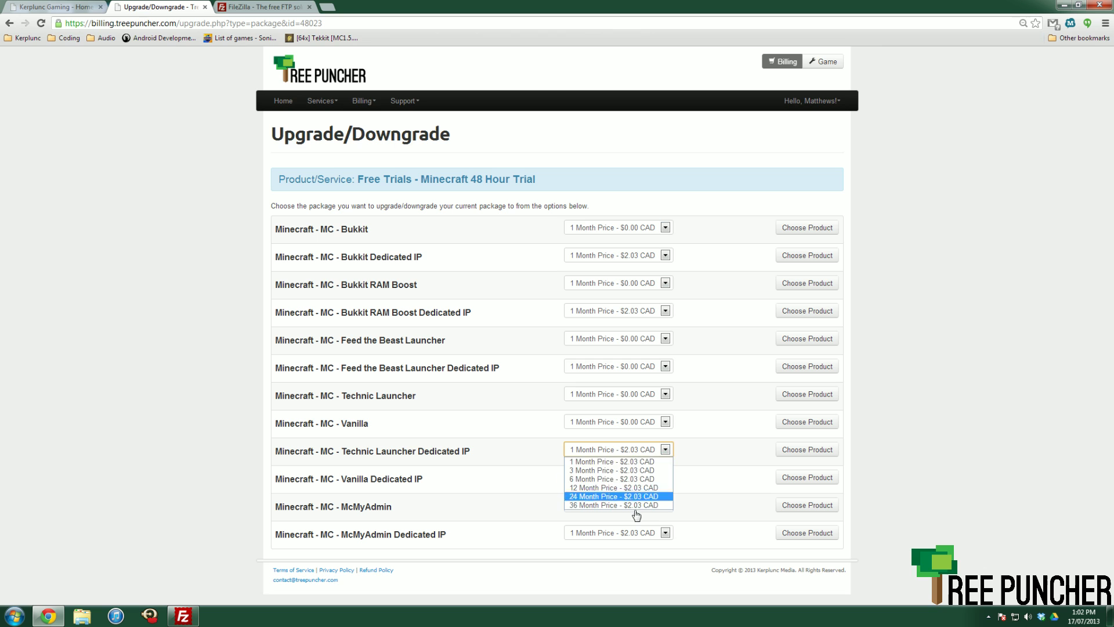
left_click(700, 455)
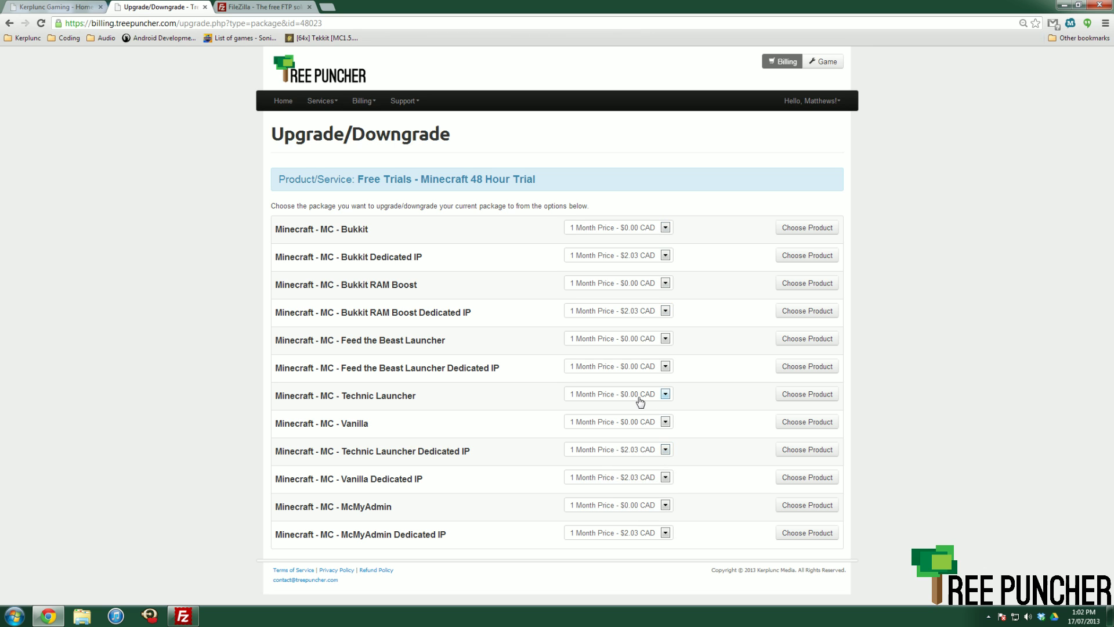
left_click(665, 227)
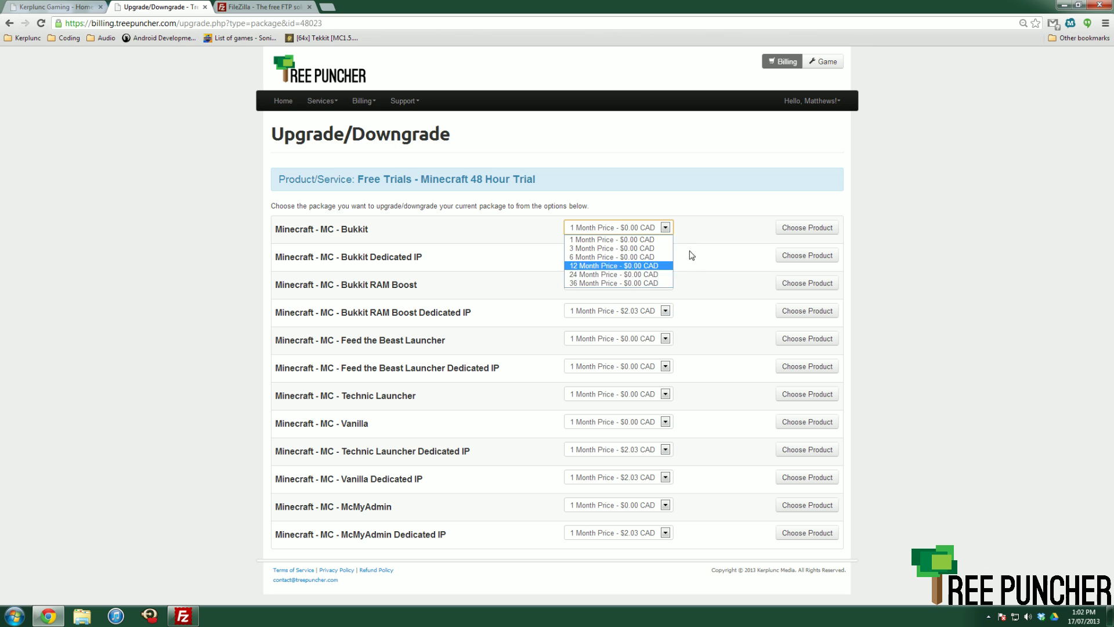
left_click(694, 252)
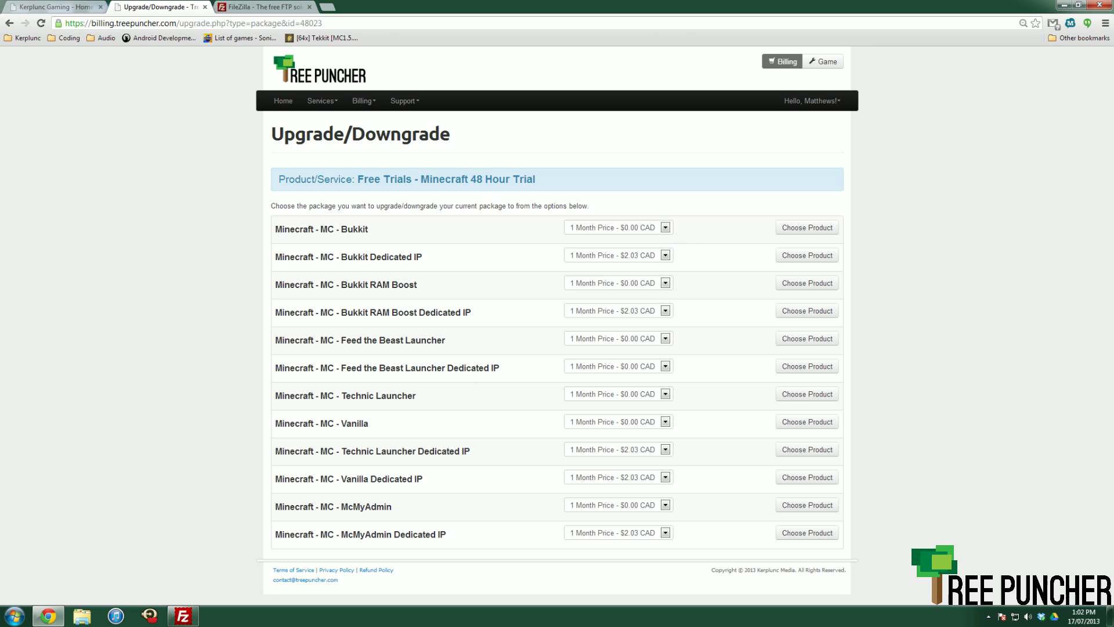
- Choose MC - Bukkit RAM Boost as the package to upgrade the Minecraft 48 Hour Trial to and review its price summary
left_click(786, 284)
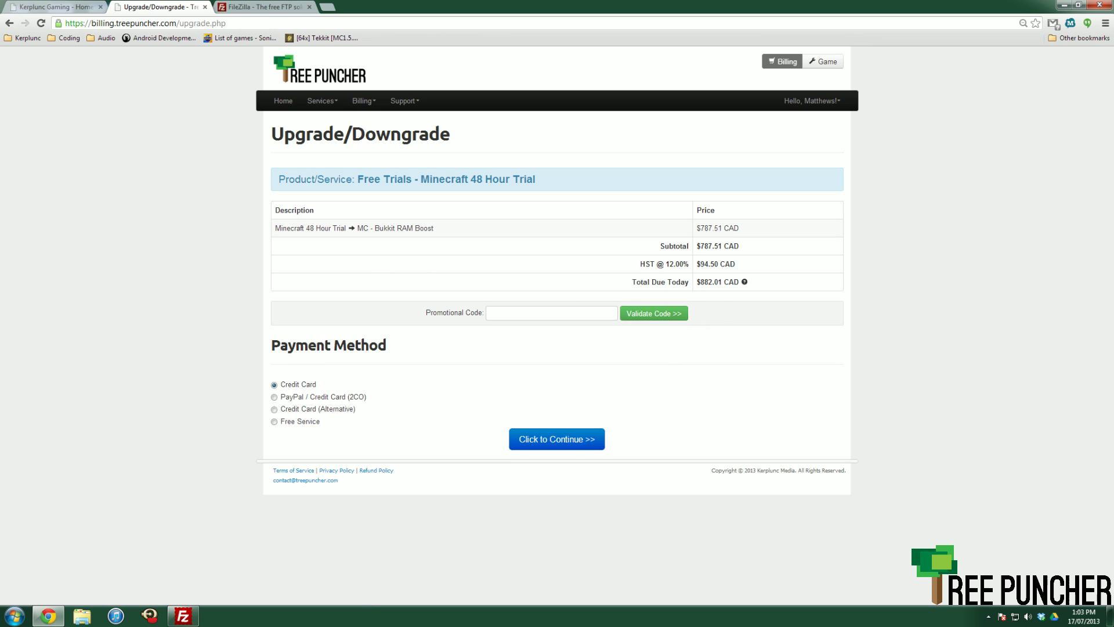
double_click(711, 282)
double_click(711, 228)
left_click_drag(695, 285, 740, 283)
left_click(761, 288)
left_click(768, 288)
- Show the FileZilla website, display the trial server's FTP details in the game panel's File Manager, and bring FileZilla up beside them
left_click(232, 7)
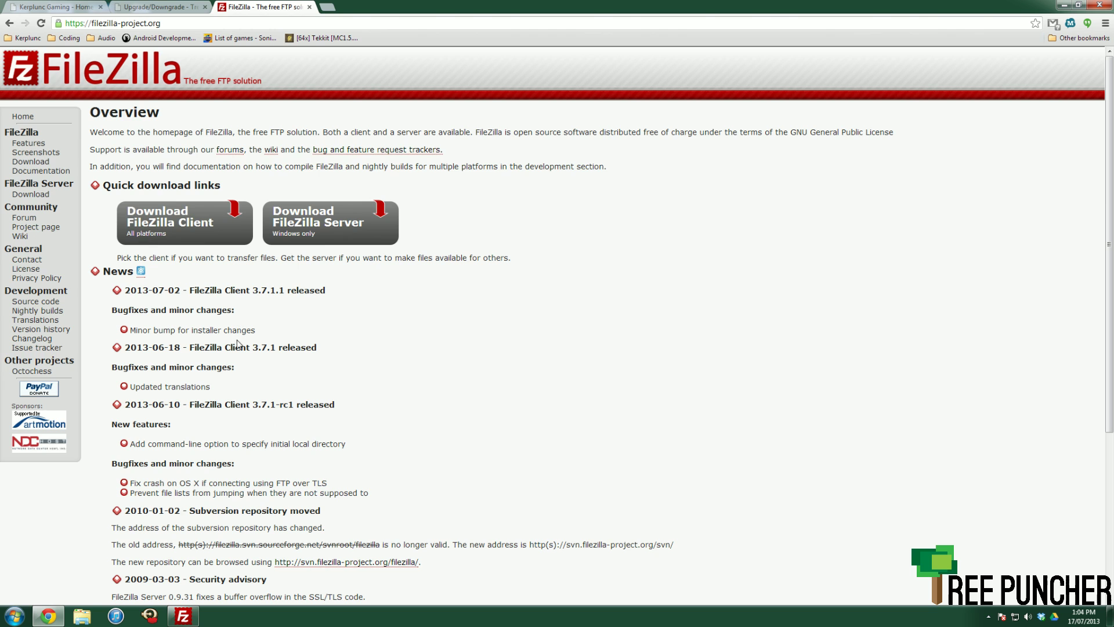
left_click(183, 616)
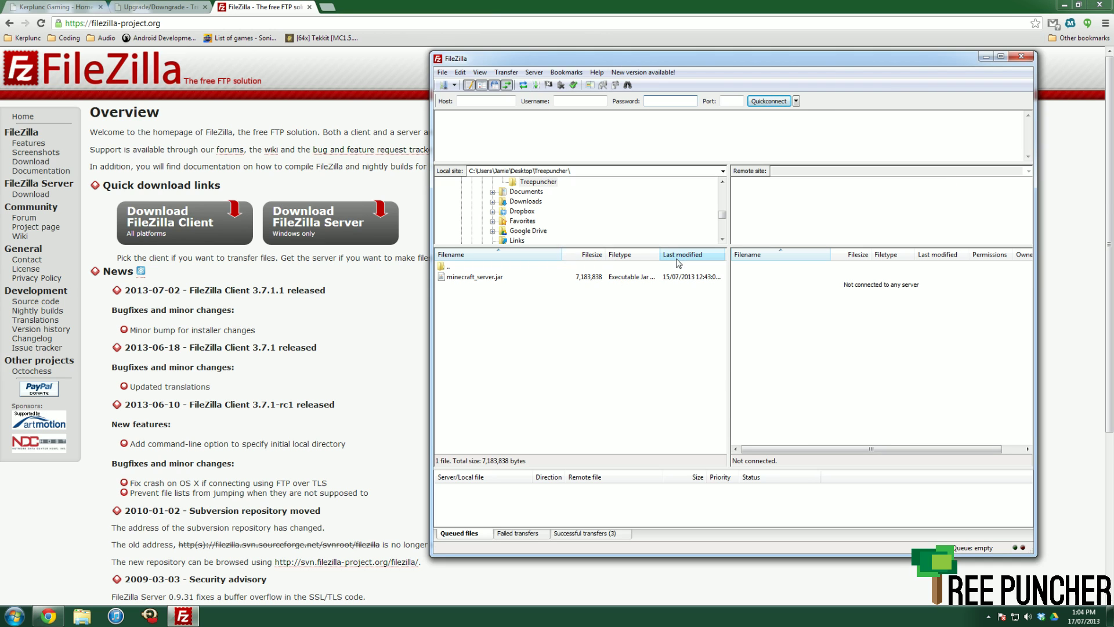
left_click(61, 6)
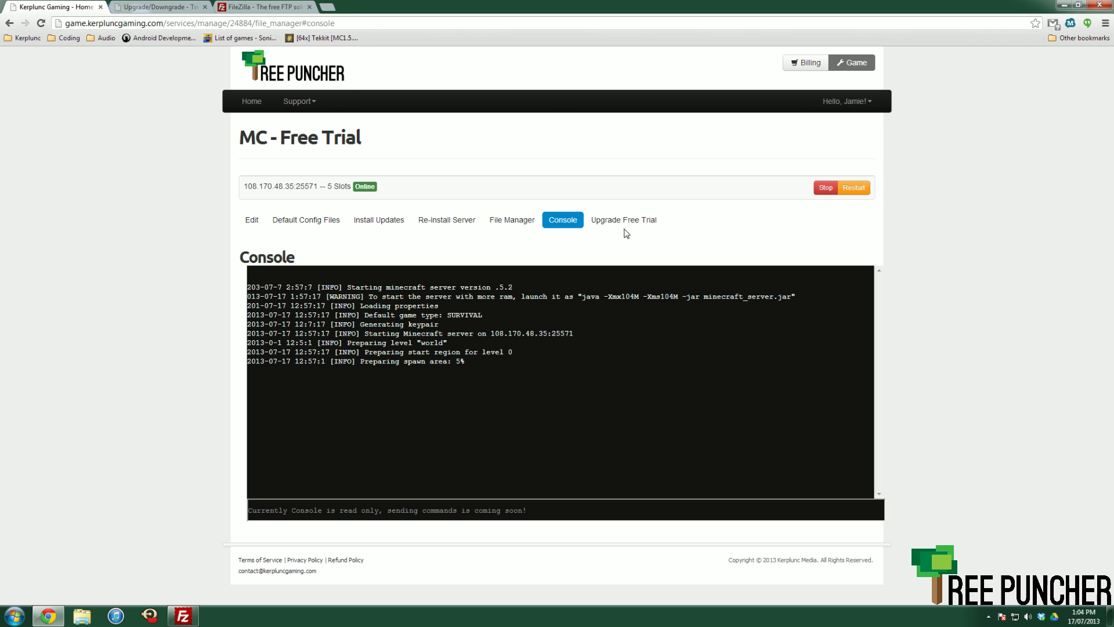
left_click(517, 224)
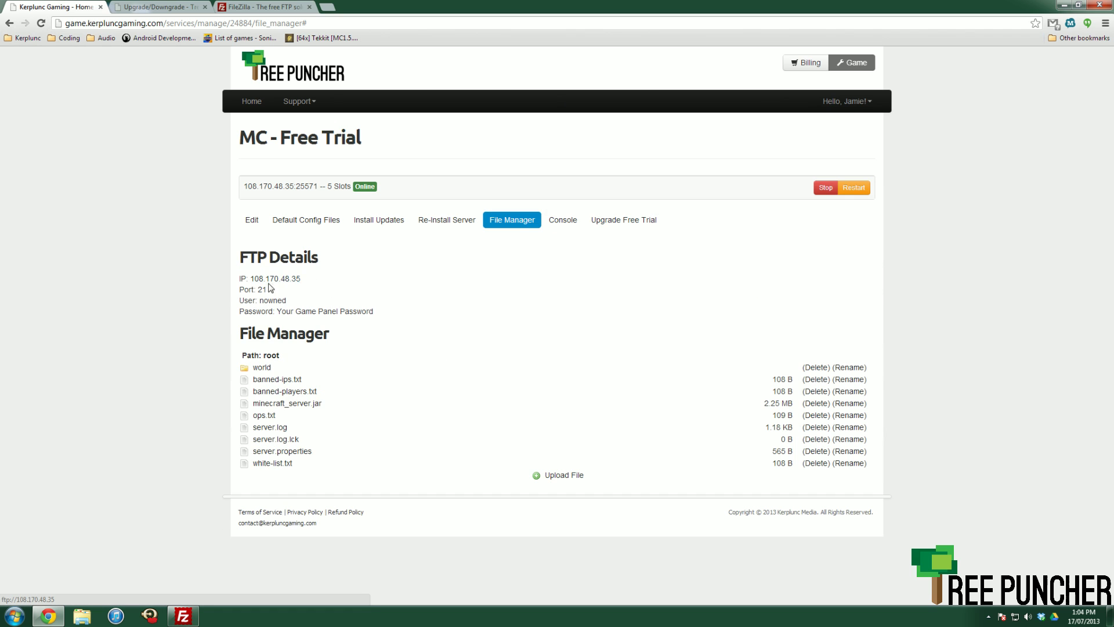
left_click(189, 616)
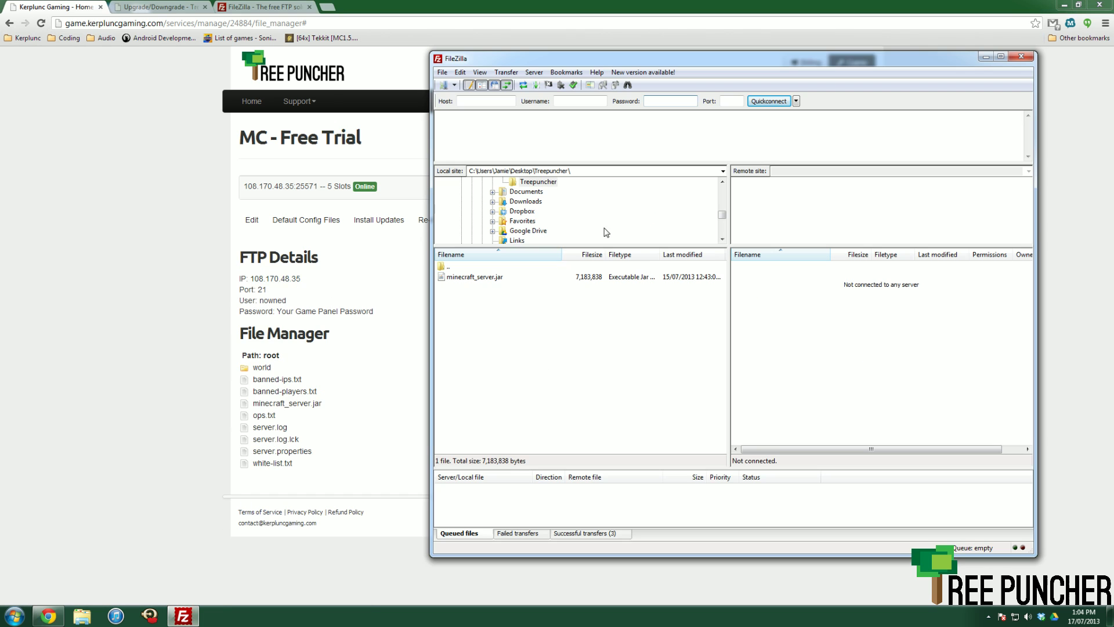
left_click_drag(471, 57, 480, 56)
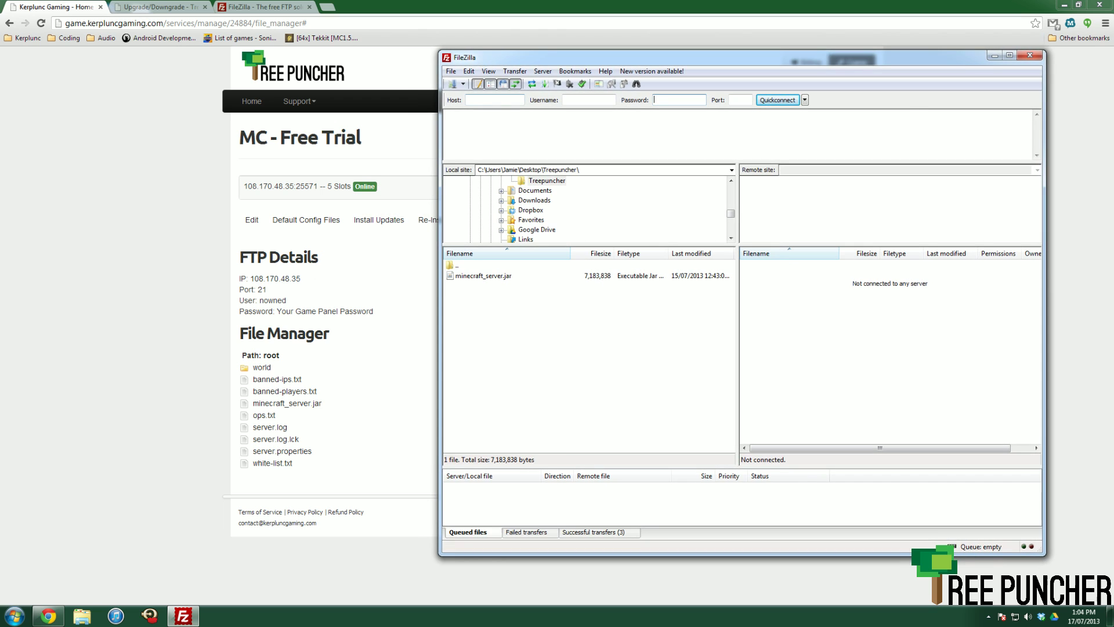
- Connect FileZilla to host 108.170.48.35 on port 21 with the listed FTP username and the game panel password
left_click(656, 100)
left_click(493, 99)
type("108.17")
type("nowned")
key("Tab")
type("•••••")
key("Tab")
type("21")
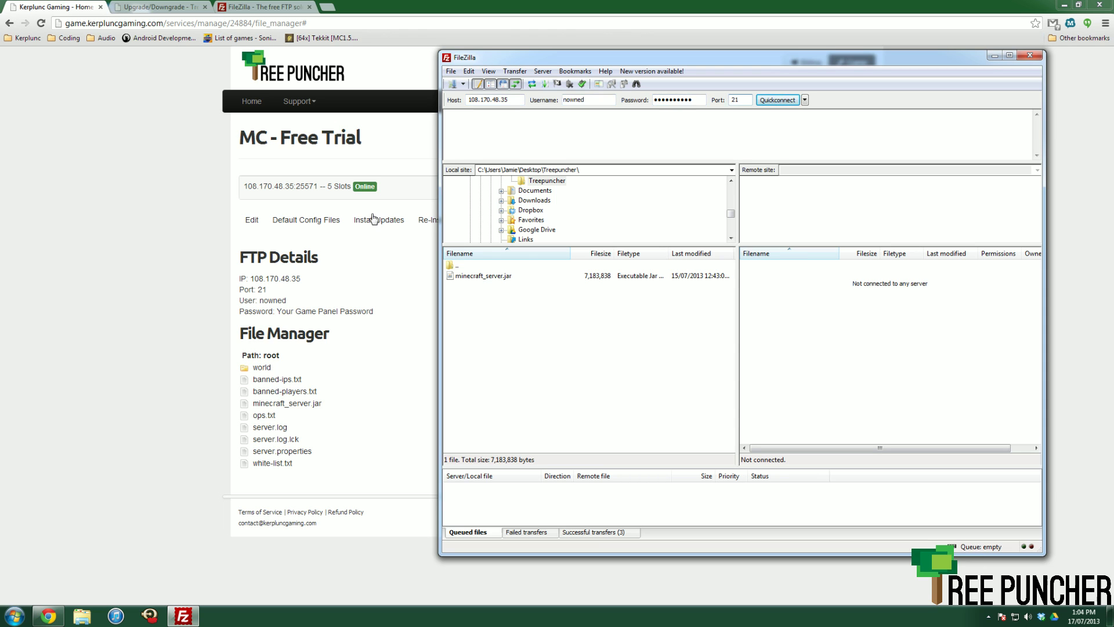
left_click(777, 100)
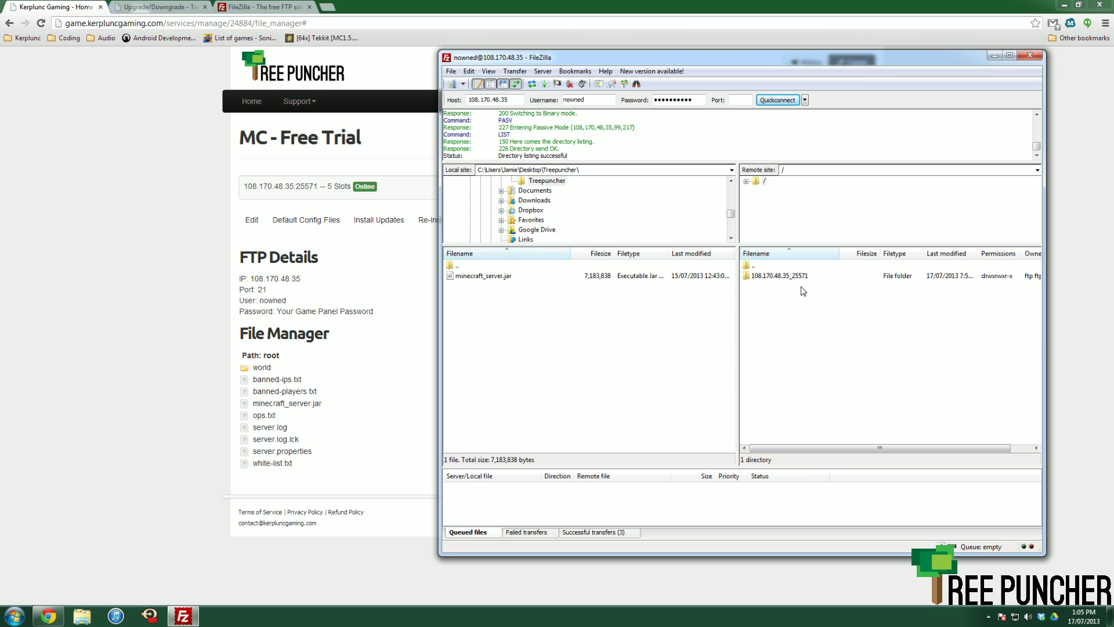
- Open the remote 108.170.48.35_25571 folder and download its world folder into the local Treepuncher folder
double_click(777, 277)
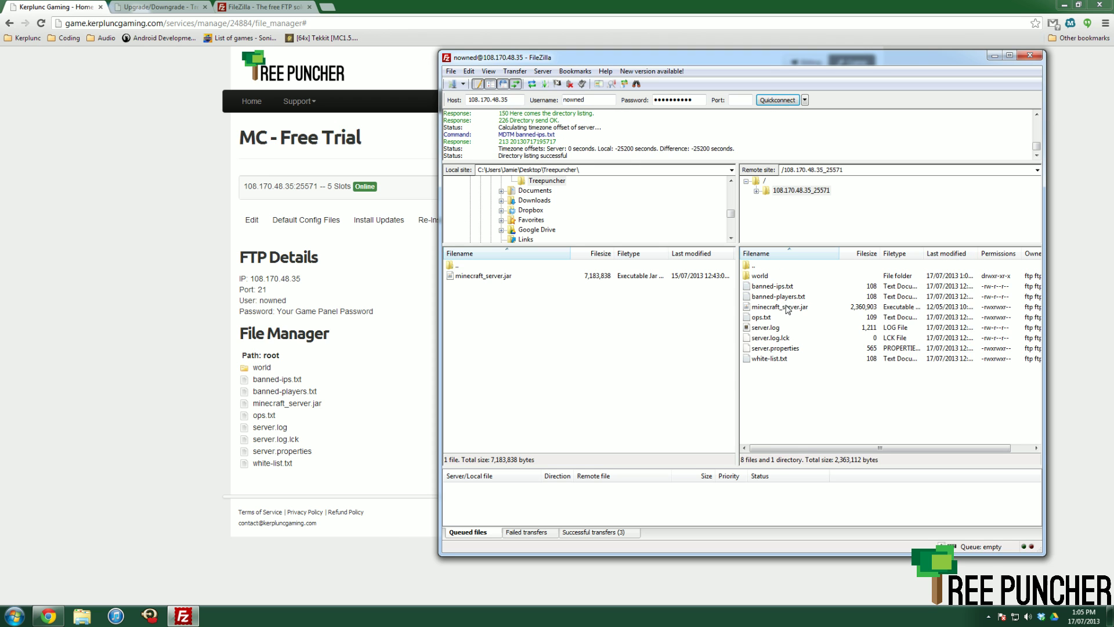
left_click(764, 278)
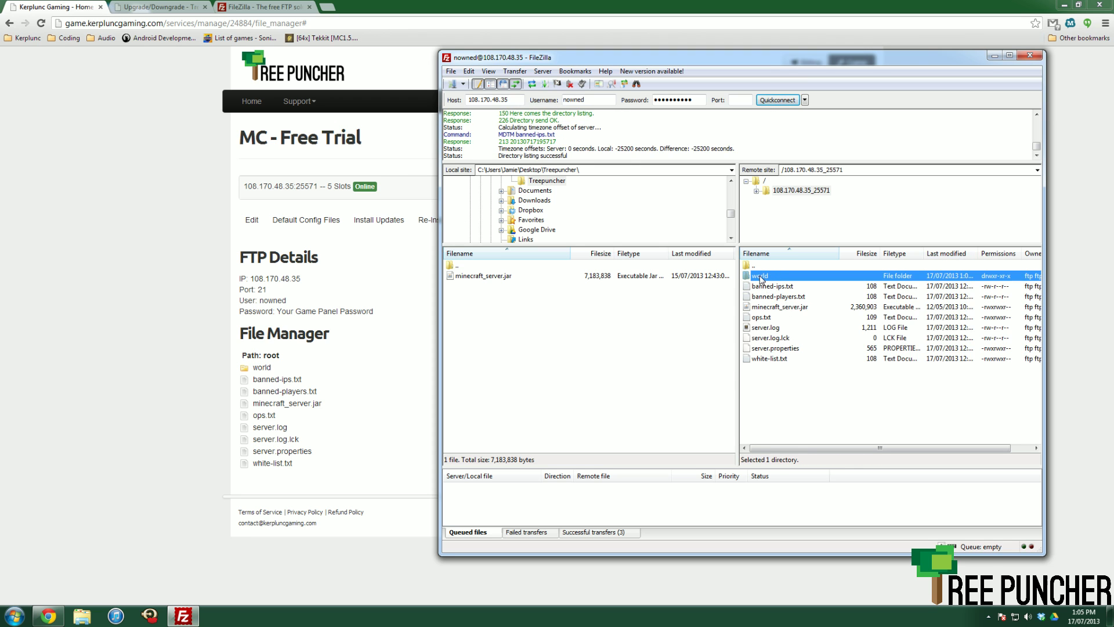
double_click(761, 277)
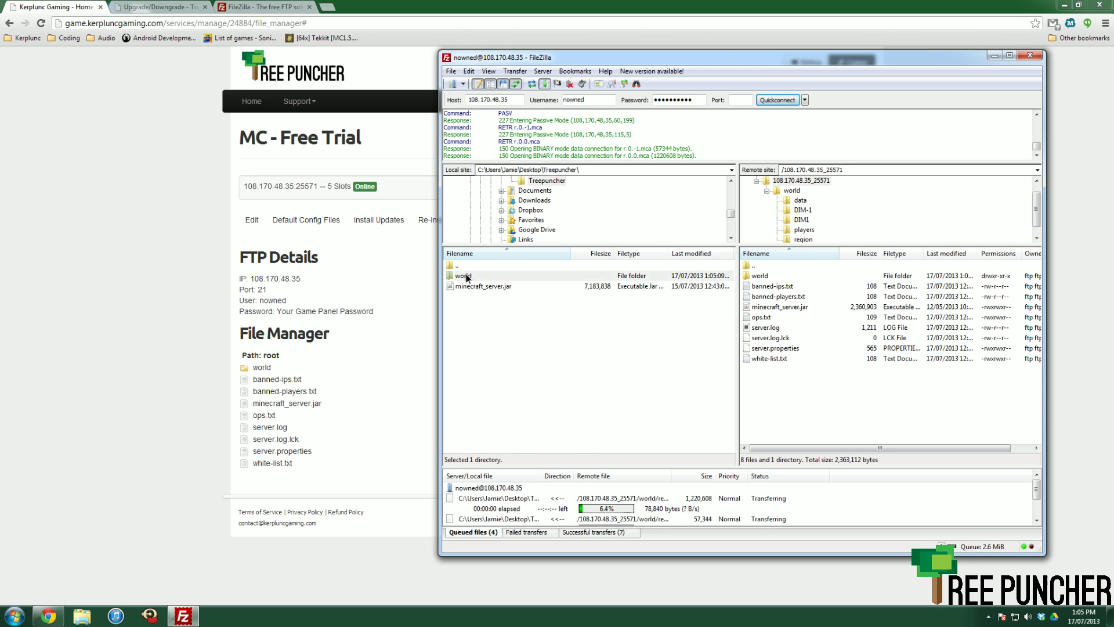
left_click(488, 276)
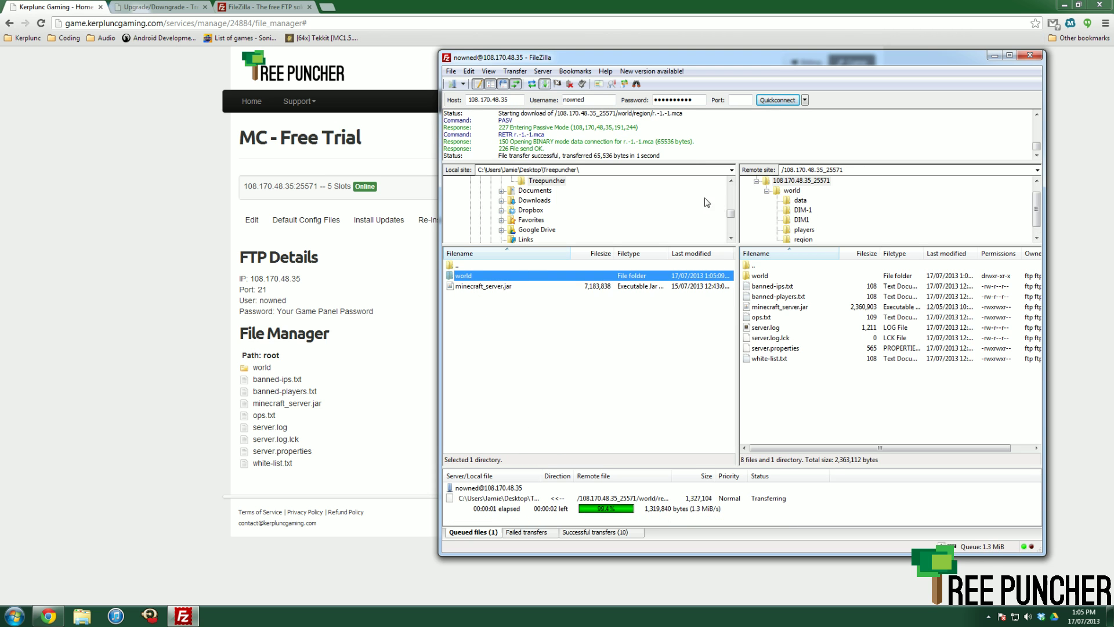
- Browse from the local Desktop into the Treepuncher folder and check the contents of the downloaded world folder
left_click(529, 210)
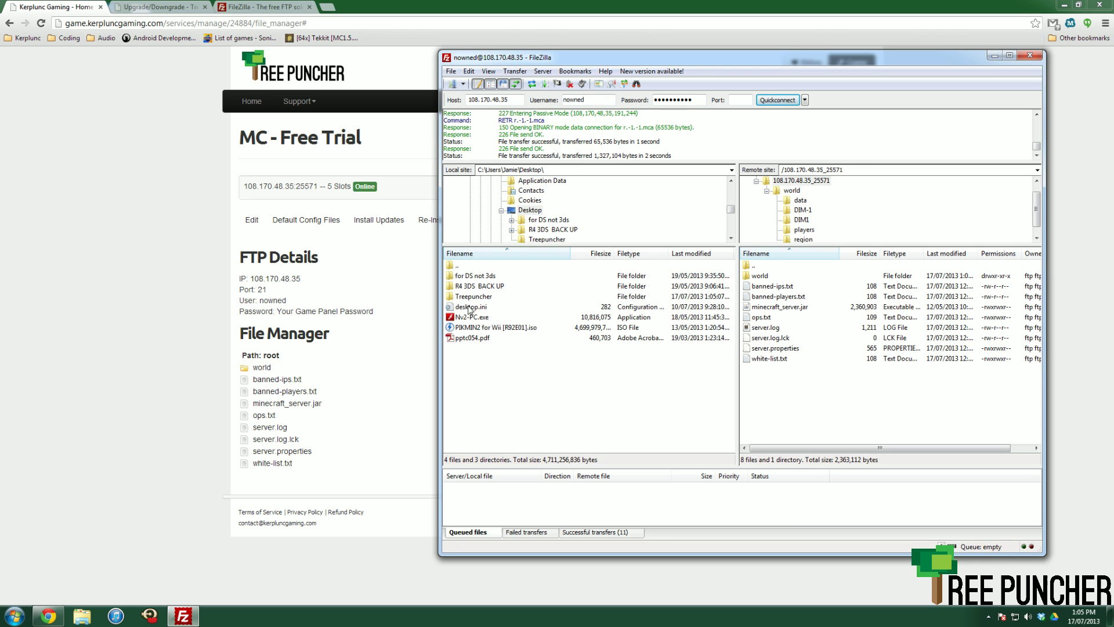
double_click(471, 296)
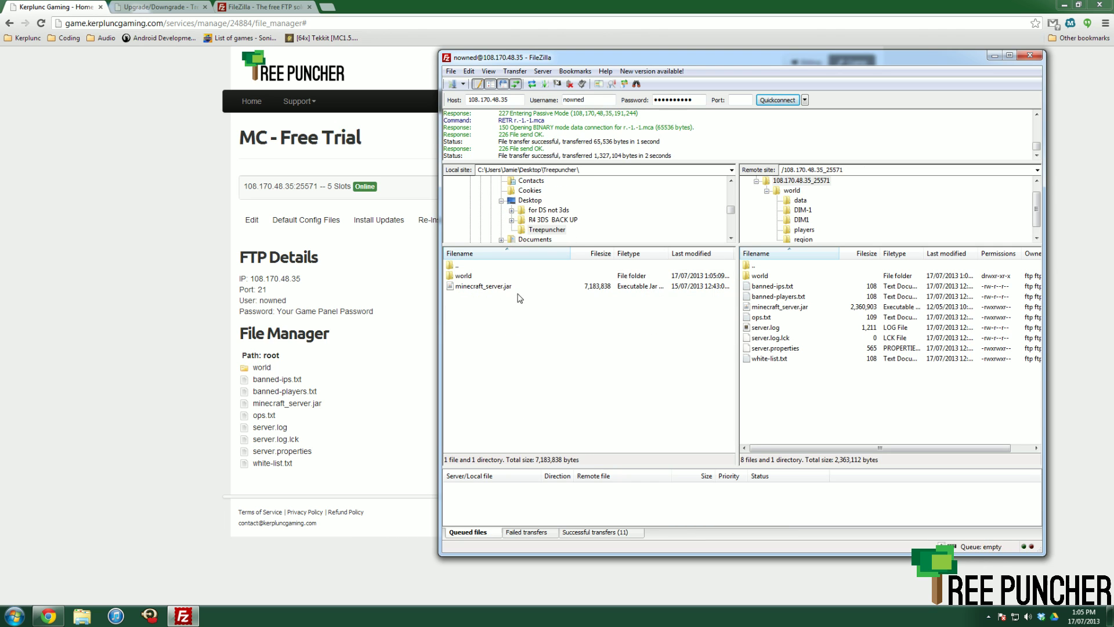
double_click(464, 276)
double_click(458, 267)
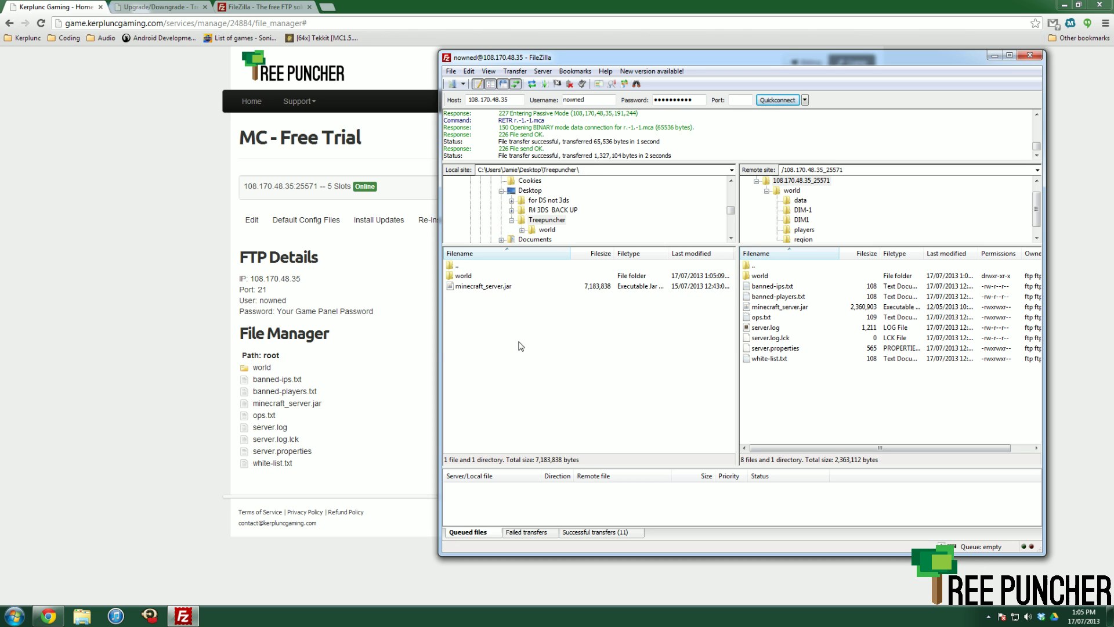
- Return to the browser and show the billing area's Upgrade/Downgrade order summary for the trial
left_click(113, 398)
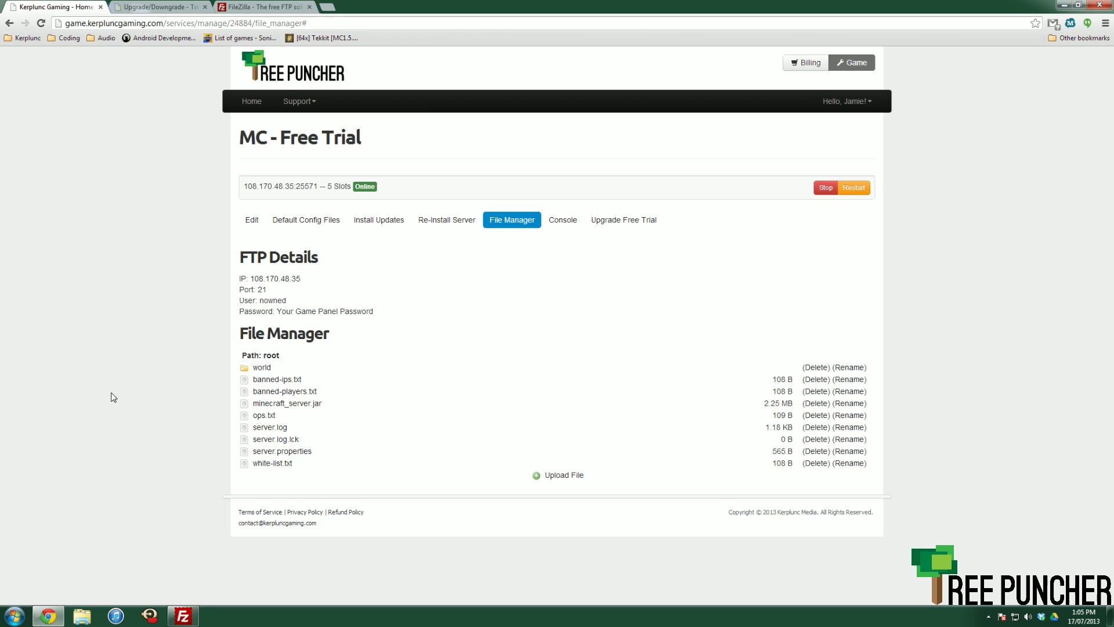
left_click(157, 7)
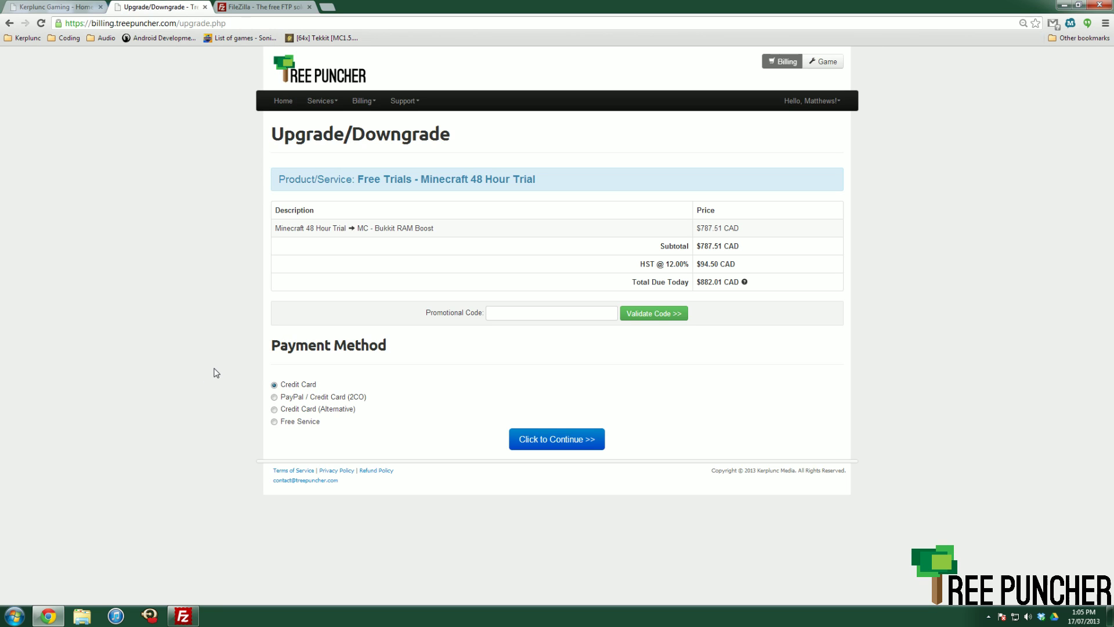